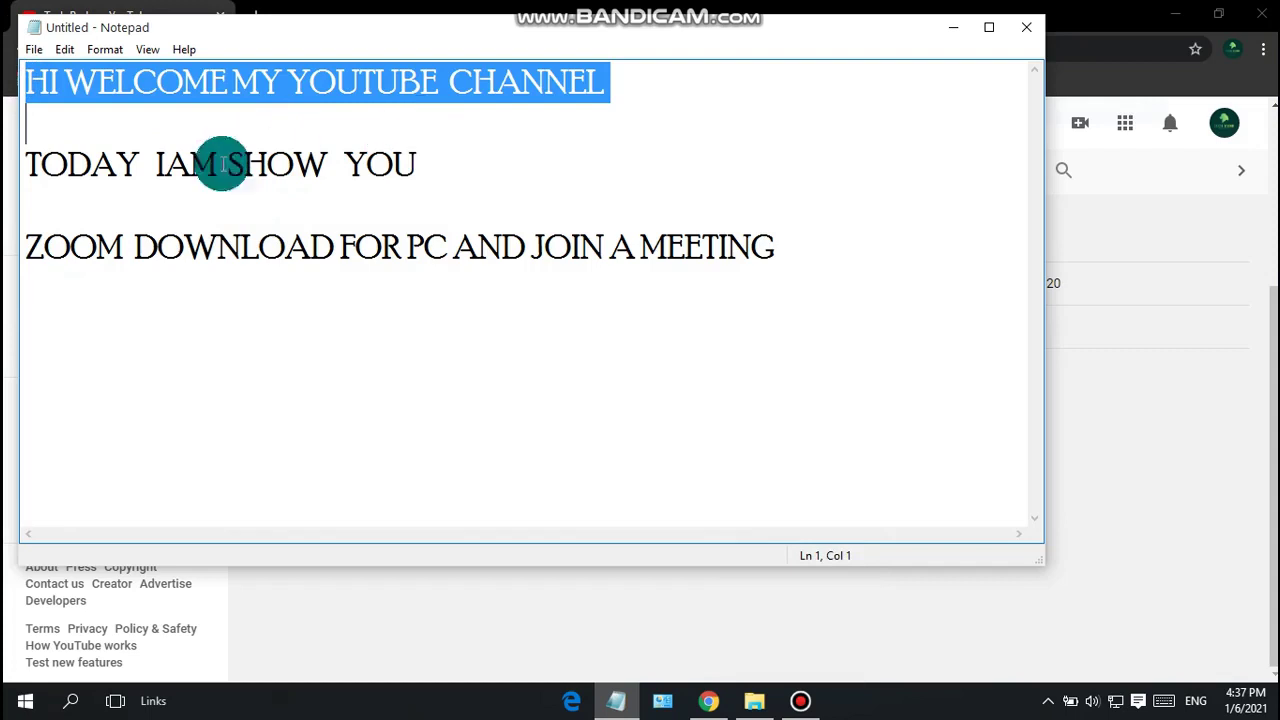
# Step: Highlight the "TODAY IAM SHOW YOU" line and the "ZOOM DOWNLOAD FOR PC AND JOIN A MEETING" line in the note
pyautogui.moveTo(29, 171); pyautogui.dragTo(477, 174)
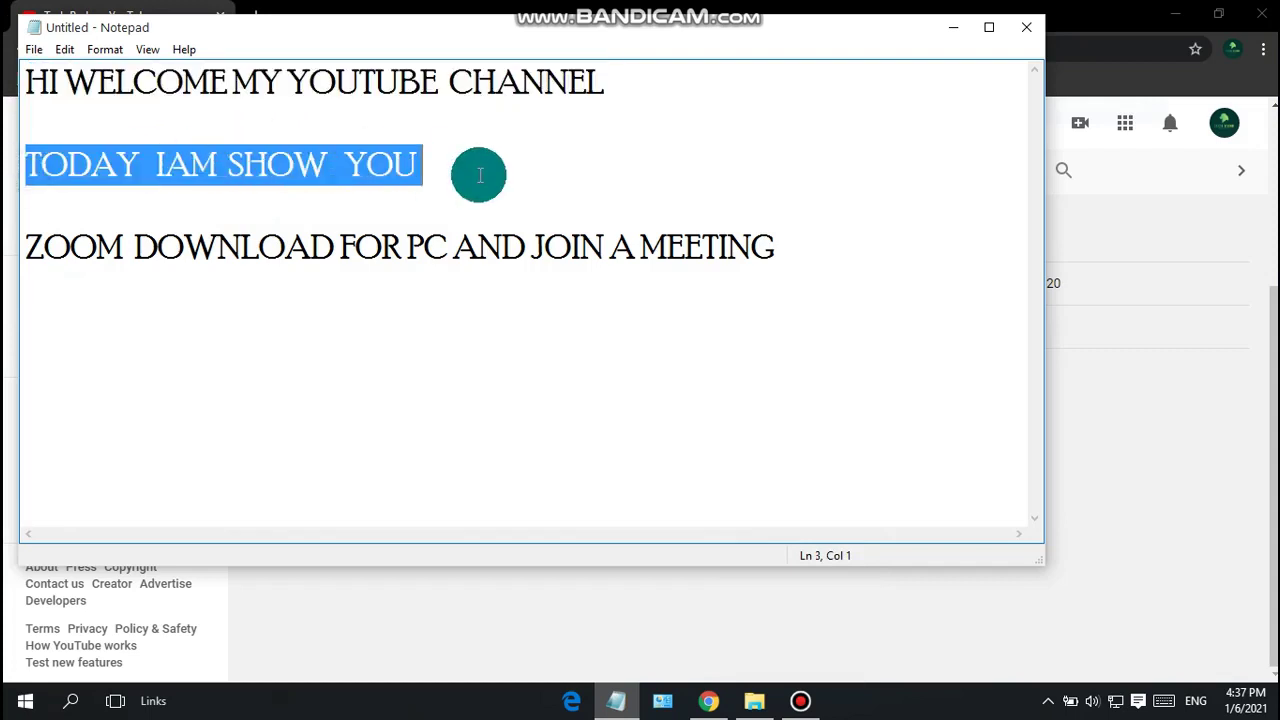
pyautogui.moveTo(25, 250); pyautogui.dragTo(836, 250)
# Step: Switch to Chrome, search Google in a new tab for "zoom app for windows" and open Zoom's Download Center result
pyautogui.click(1234, 377)
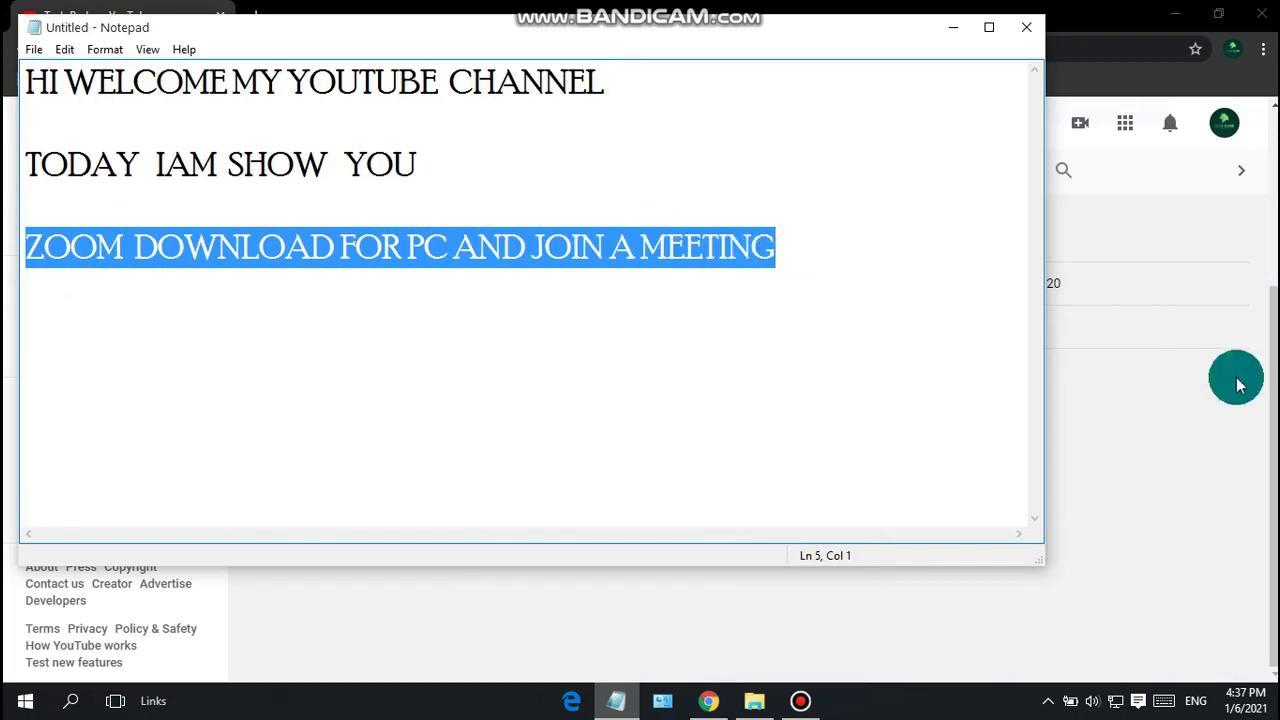
pyautogui.click(258, 15)
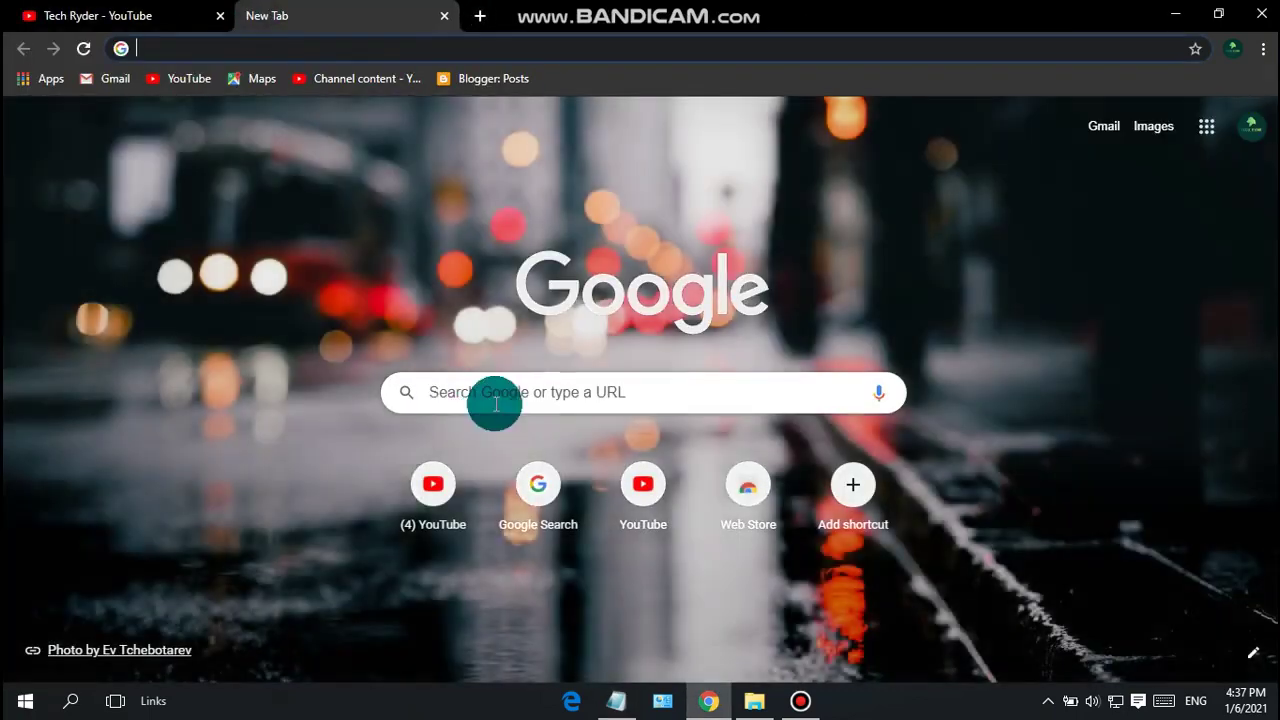
pyautogui.click(496, 404)
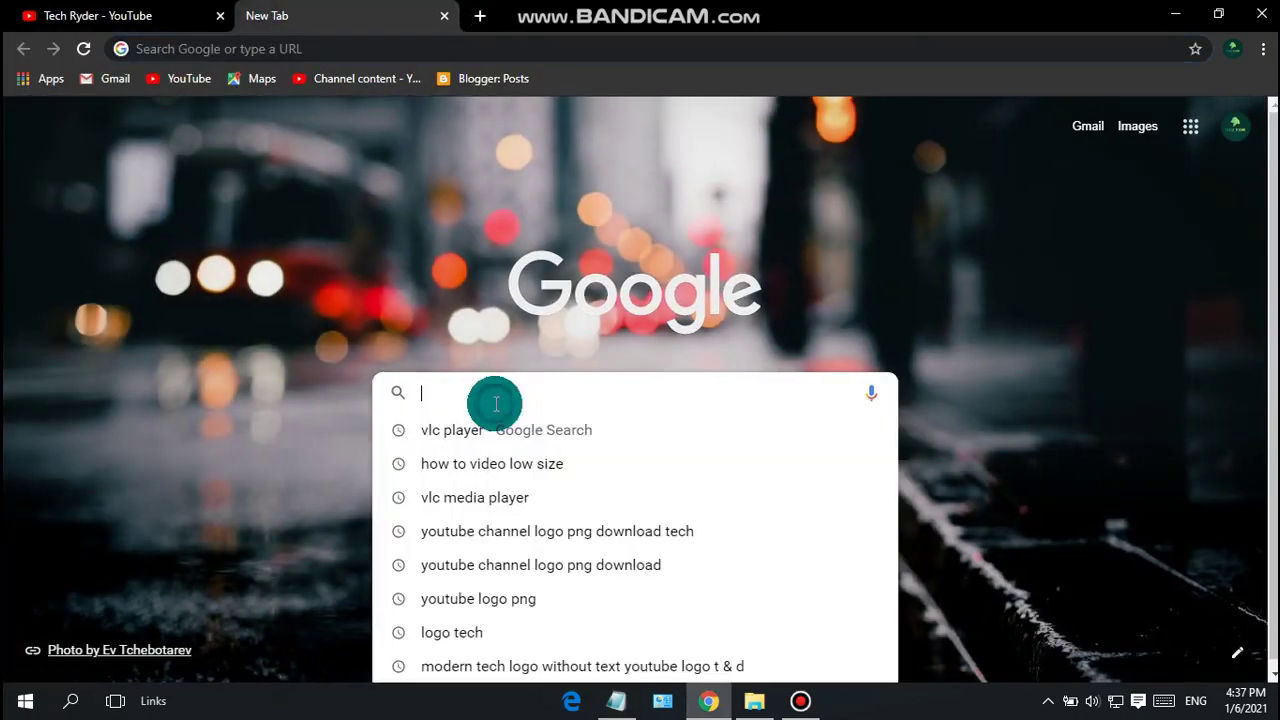
pyautogui.write('ZOO')
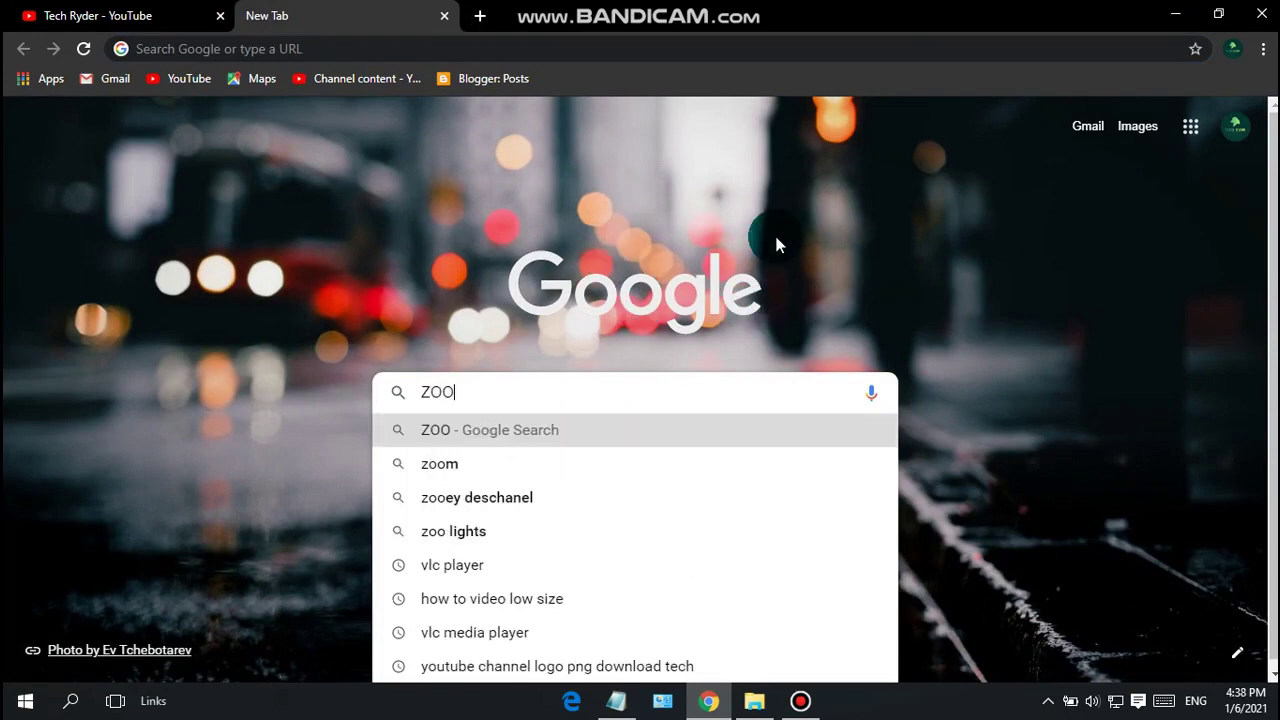
pyautogui.write('M')
pyautogui.press('Down')
pyautogui.press('Down')
pyautogui.press('Down')
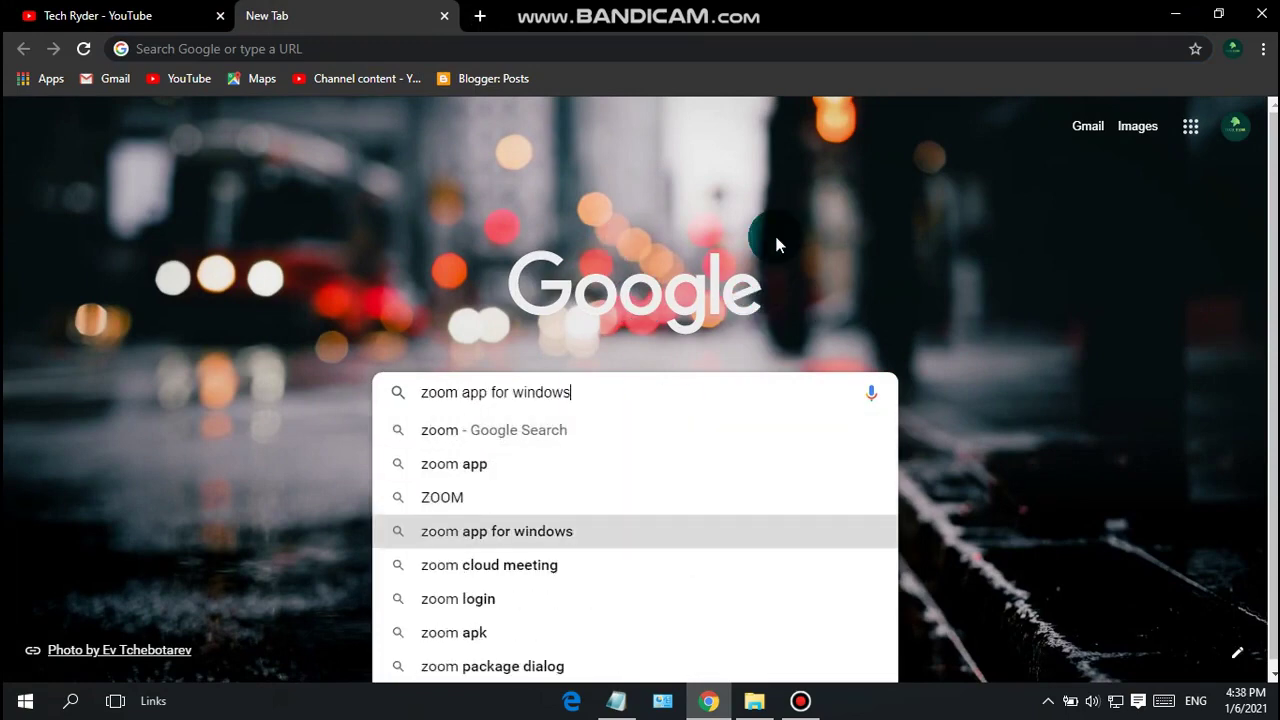
pyautogui.press('Return')
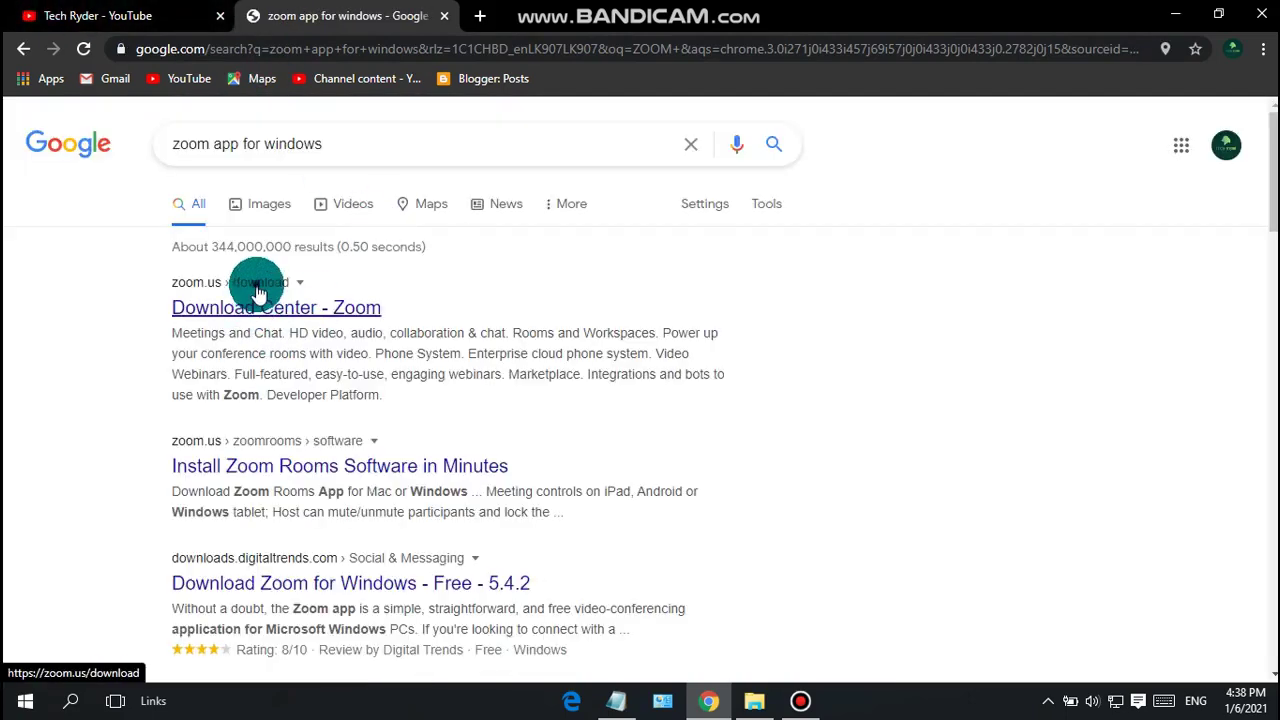
pyautogui.click(258, 292)
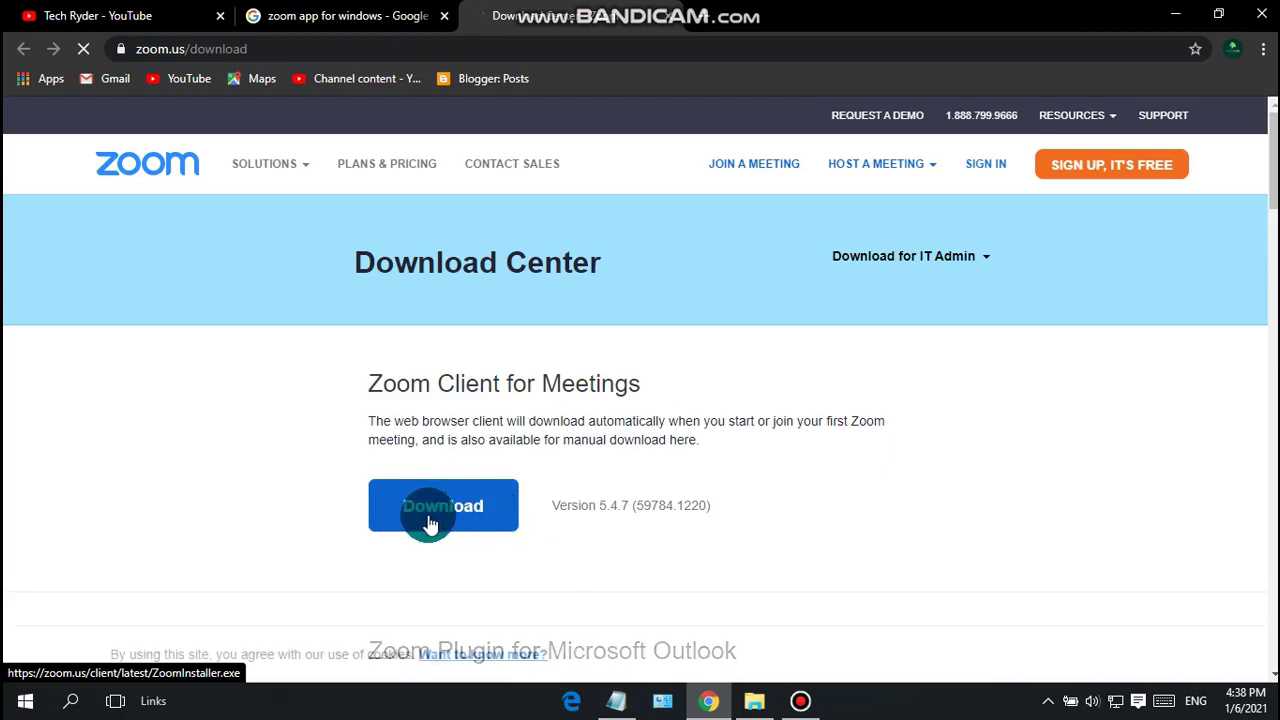
# Step: Switch to Notepad, add the lines "DOWNLOAD IT" and "I WILL ALREADY DOWNLOAD" followed by blank lines, and maximize the window
pyautogui.click(614, 697)
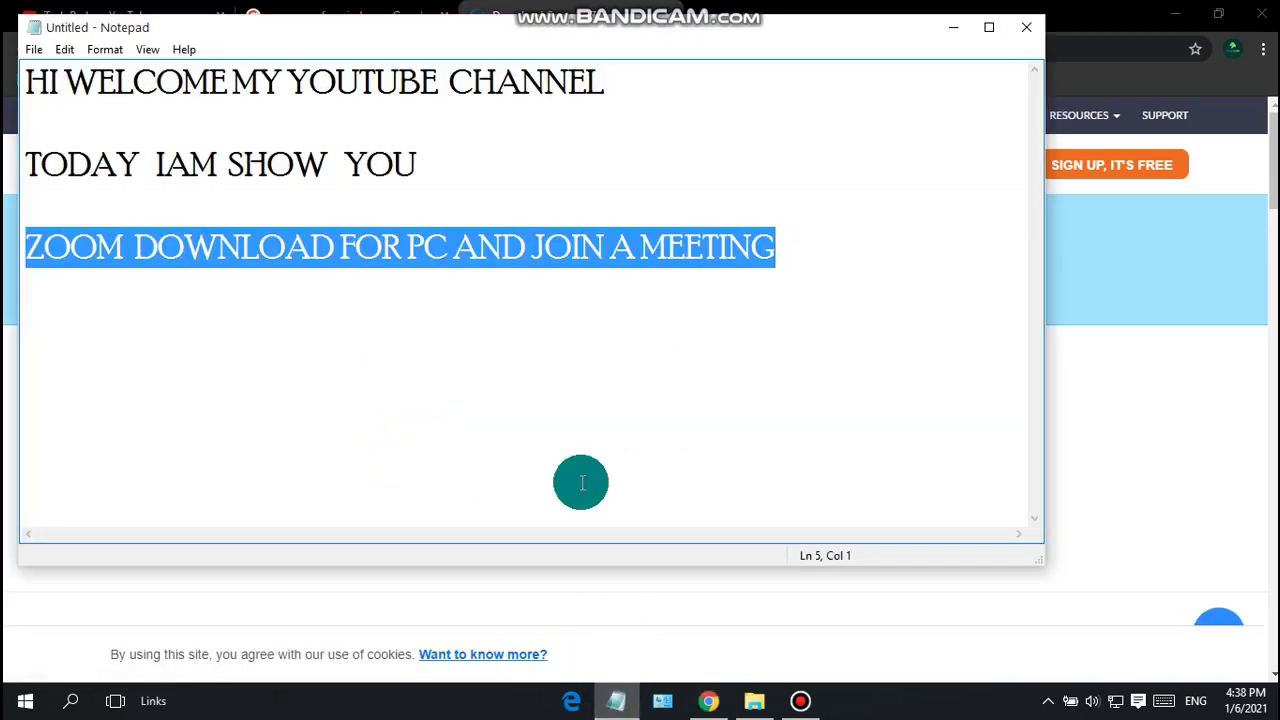
pyautogui.click(883, 289)
pyautogui.write('\\    ')
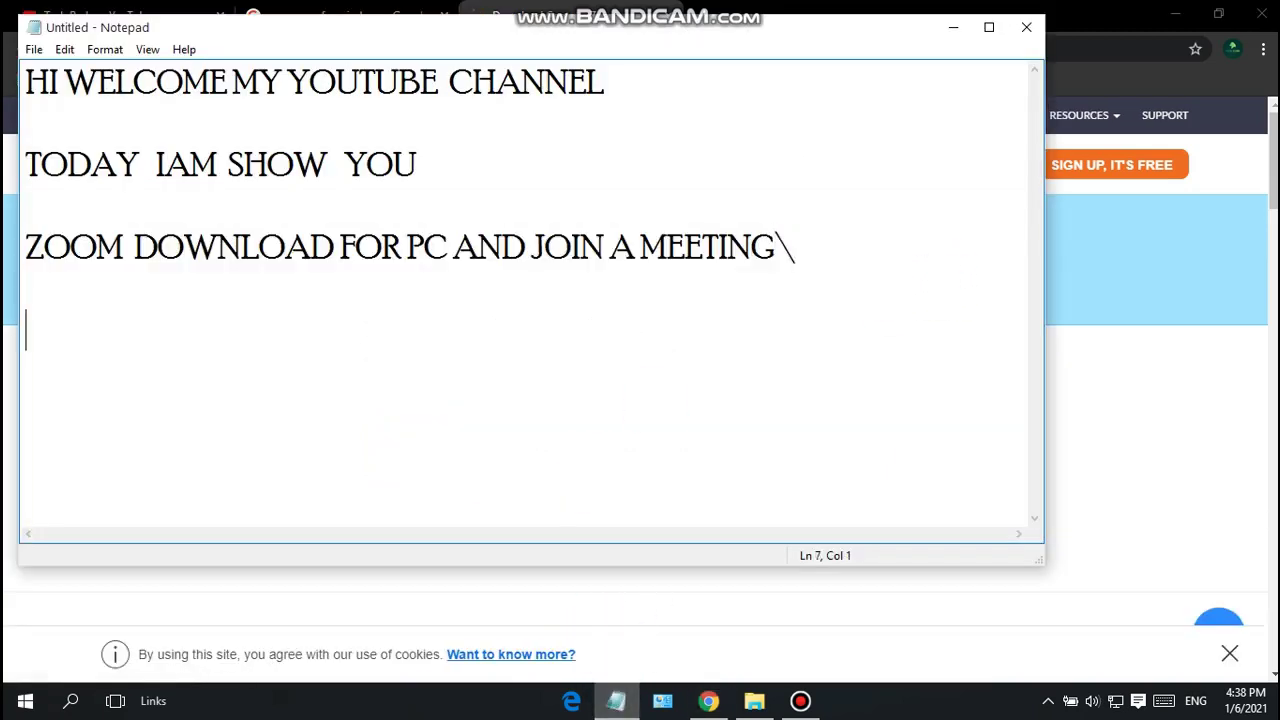
pyautogui.write('DOWNLOAD IT')
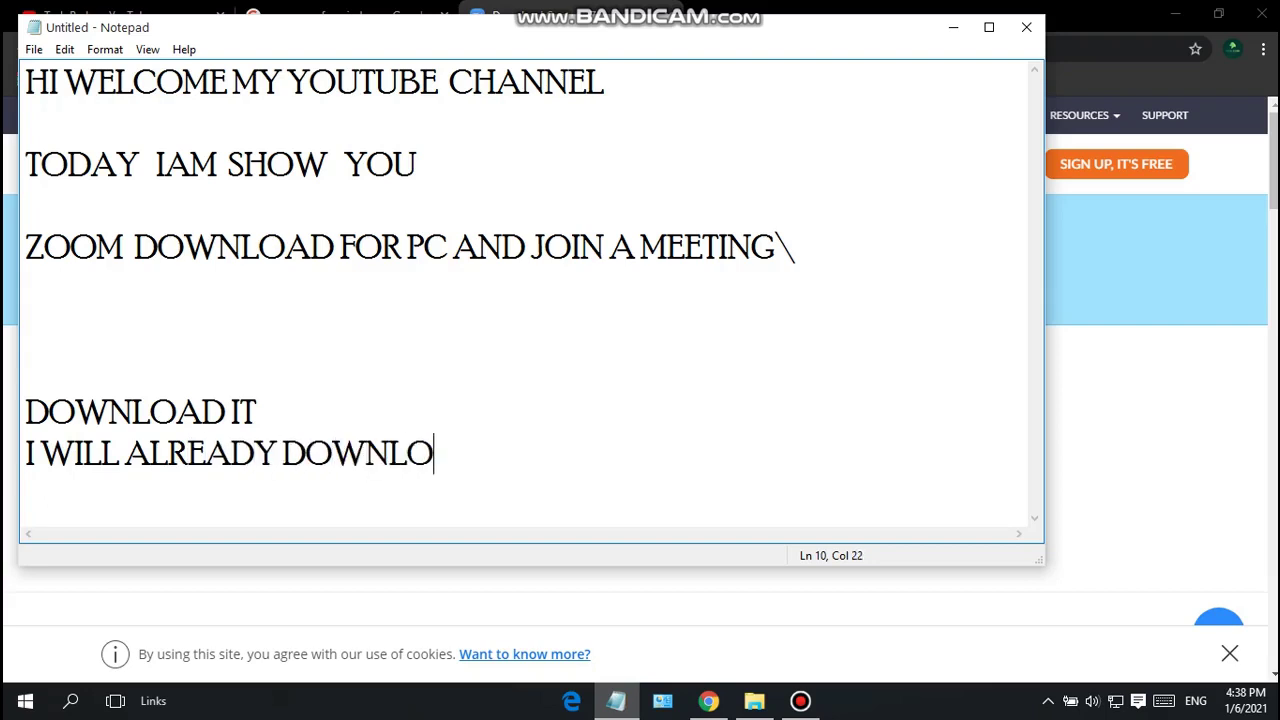
pyautogui.write('D')
pyautogui.press('Return')
pyautogui.press('Return')
pyautogui.press('Return')
pyautogui.press('Return')
pyautogui.press('Return')
pyautogui.press('Return')
pyautogui.press('Return')
pyautogui.press('Return')
pyautogui.press('Return')
pyautogui.press('Return')
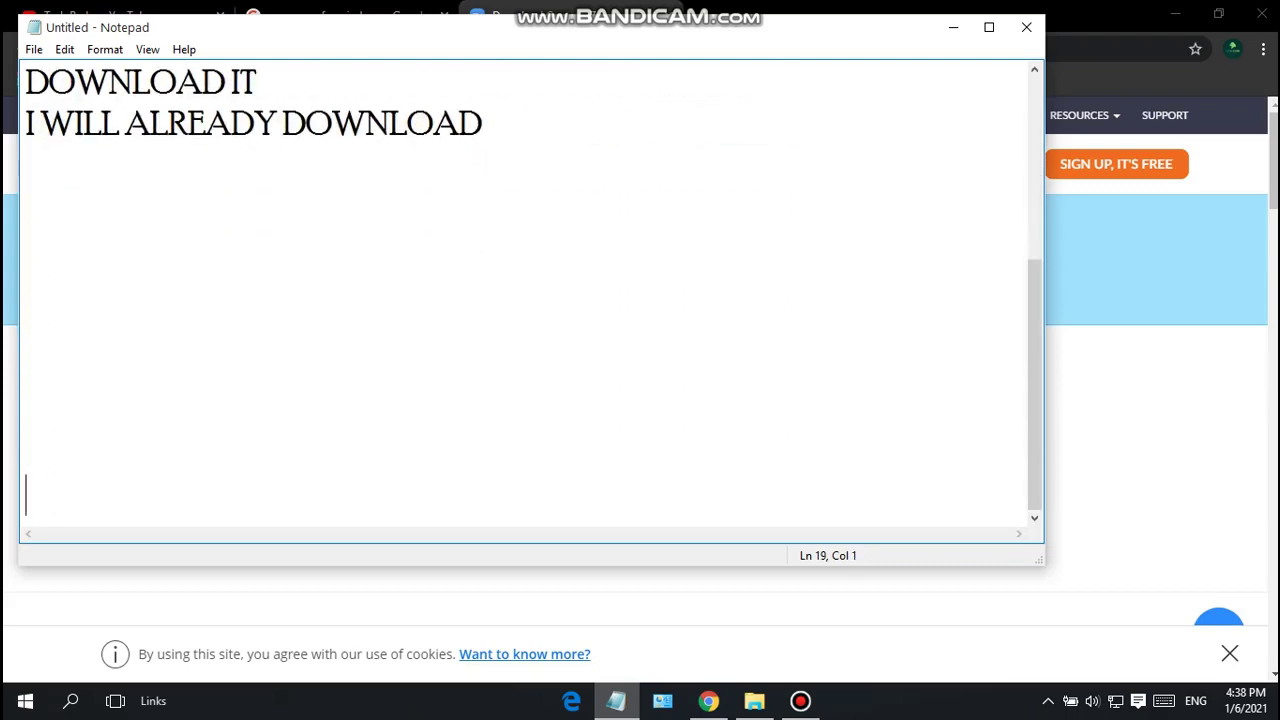
pyautogui.press('Return')
pyautogui.click(987, 28)
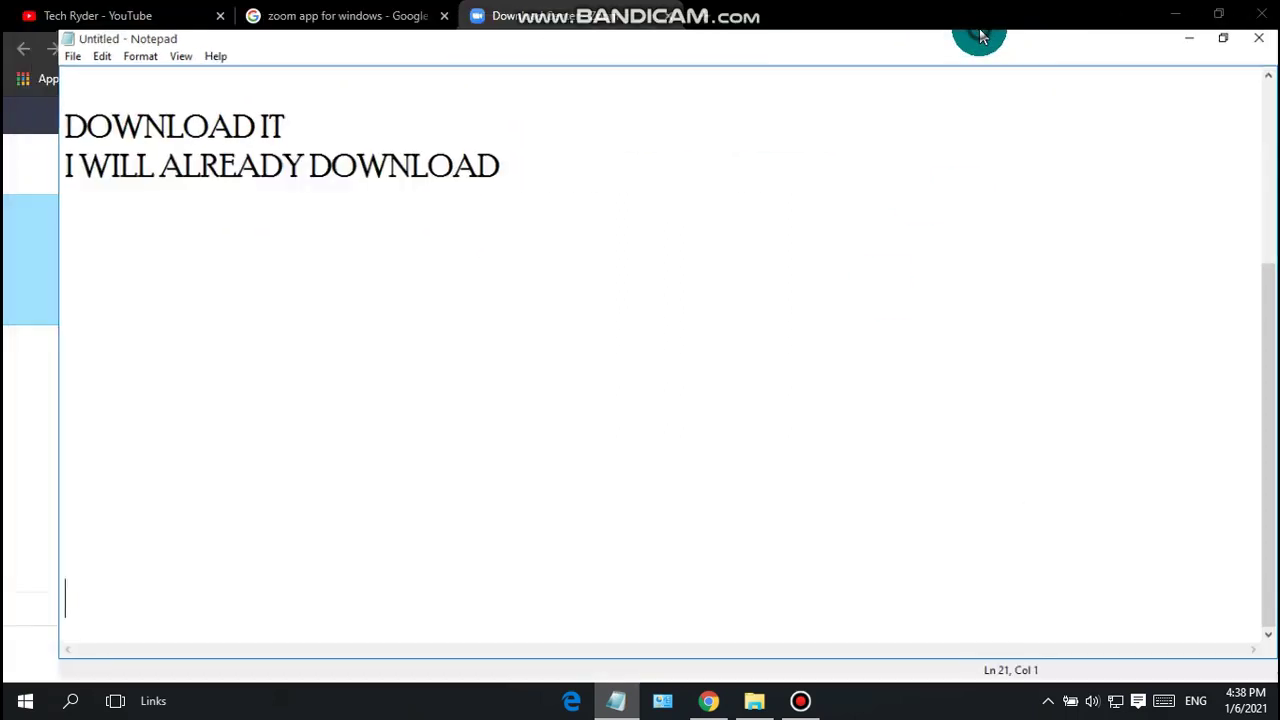
# Step: Switch to the Downloads folder in File Explorer, open its "apps installer" subfolder and run ZoomInstaller
pyautogui.click(1190, 9)
pyautogui.click(1262, 10)
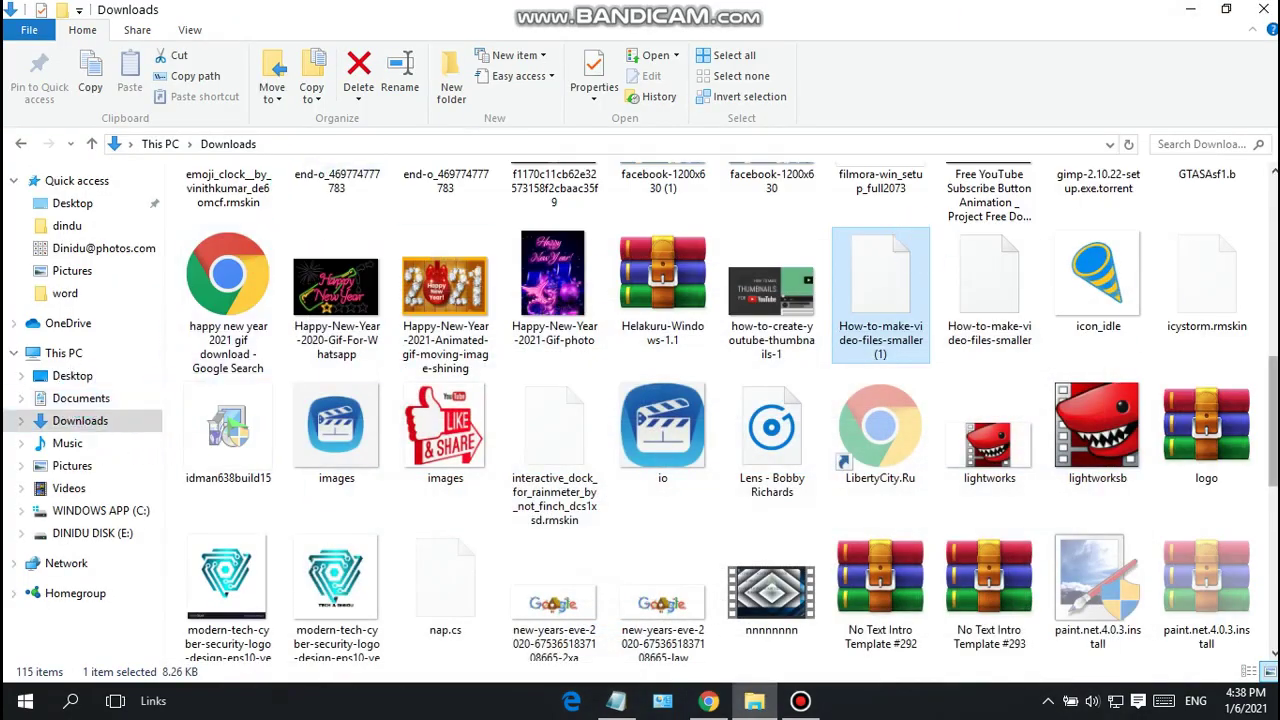
pyautogui.moveTo(1274, 420); pyautogui.dragTo(1274, 240)
pyautogui.doubleClick(337, 222)
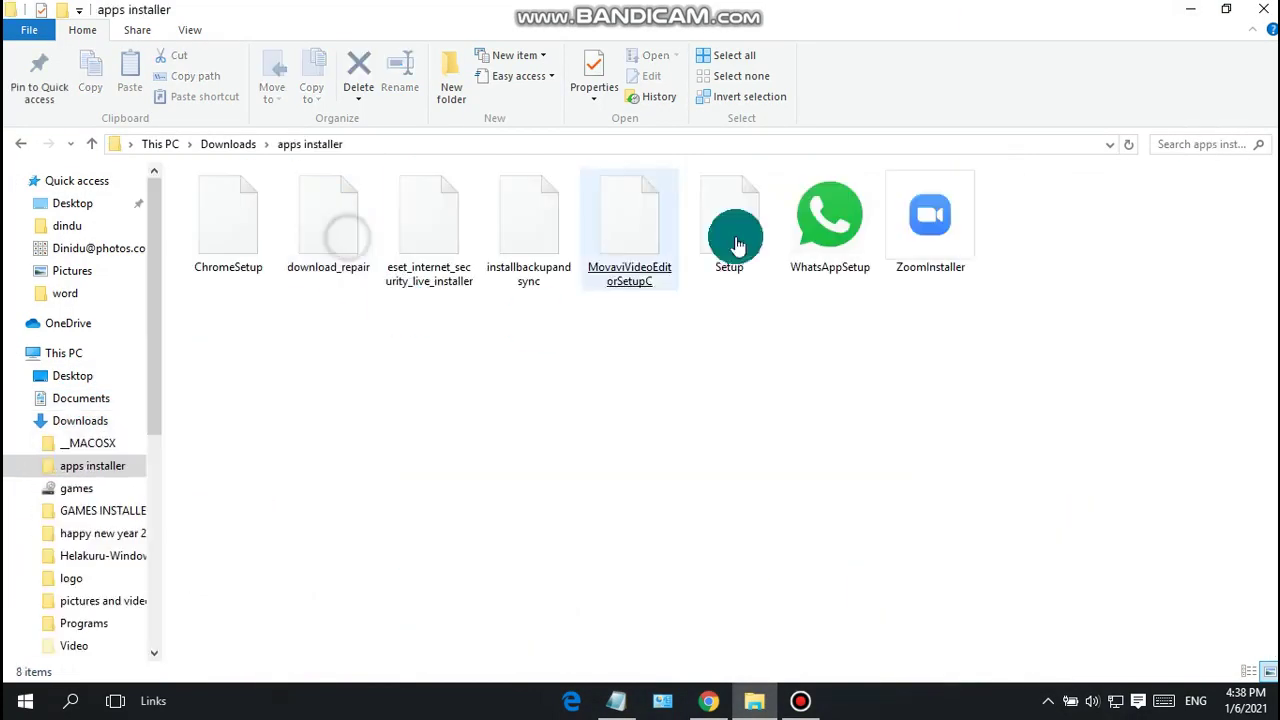
pyautogui.click(945, 220)
pyautogui.doubleClick(945, 220)
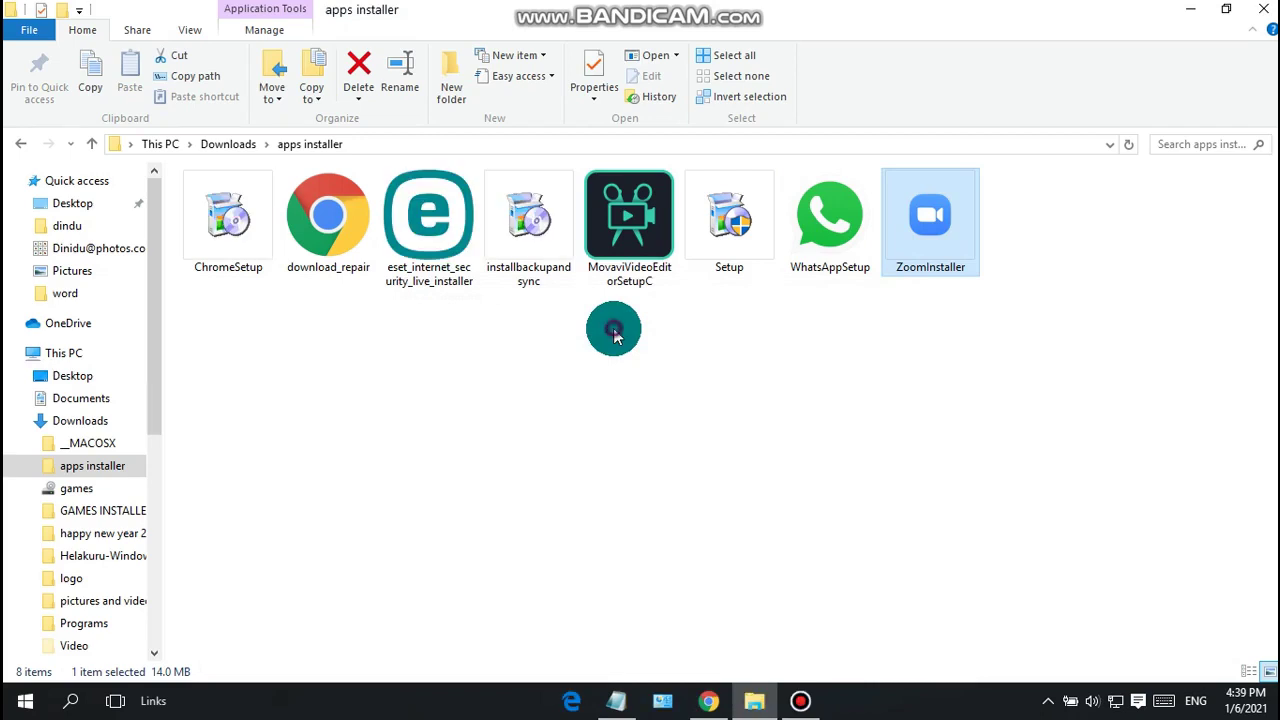
pyautogui.click(613, 328)
pyautogui.rightClick(613, 328)
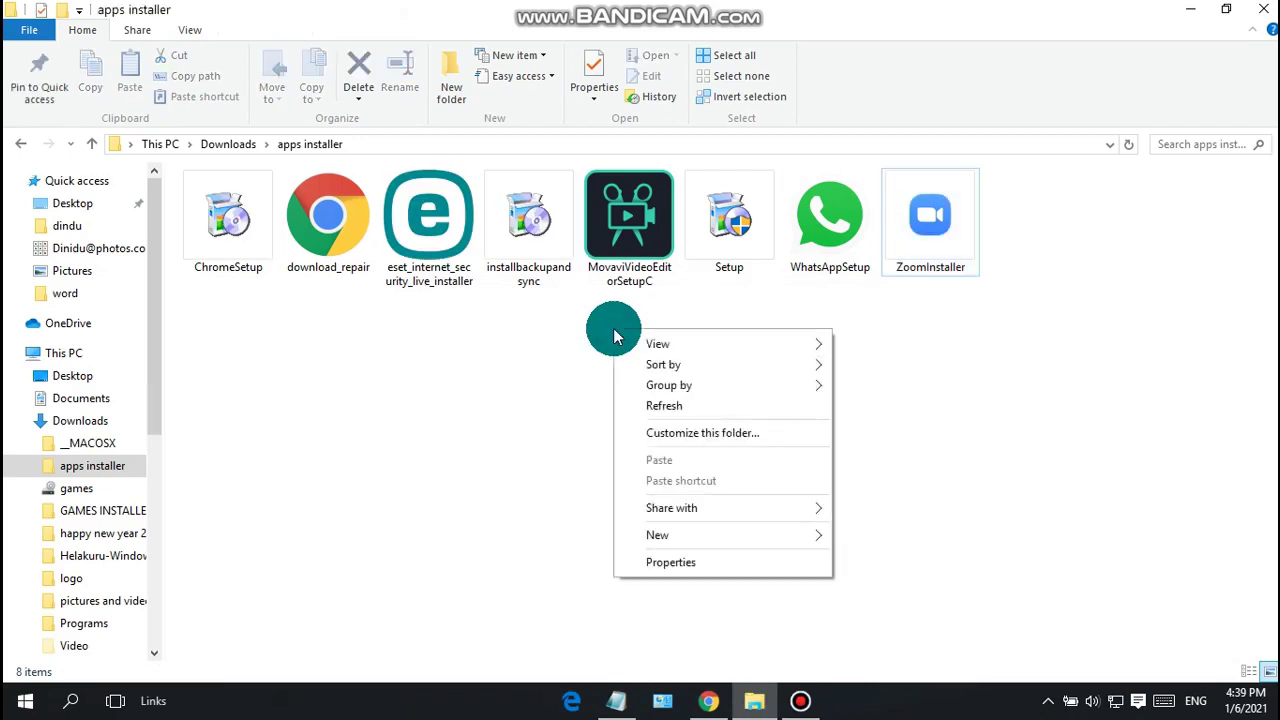
pyautogui.click(708, 408)
pyautogui.rightClick(685, 425)
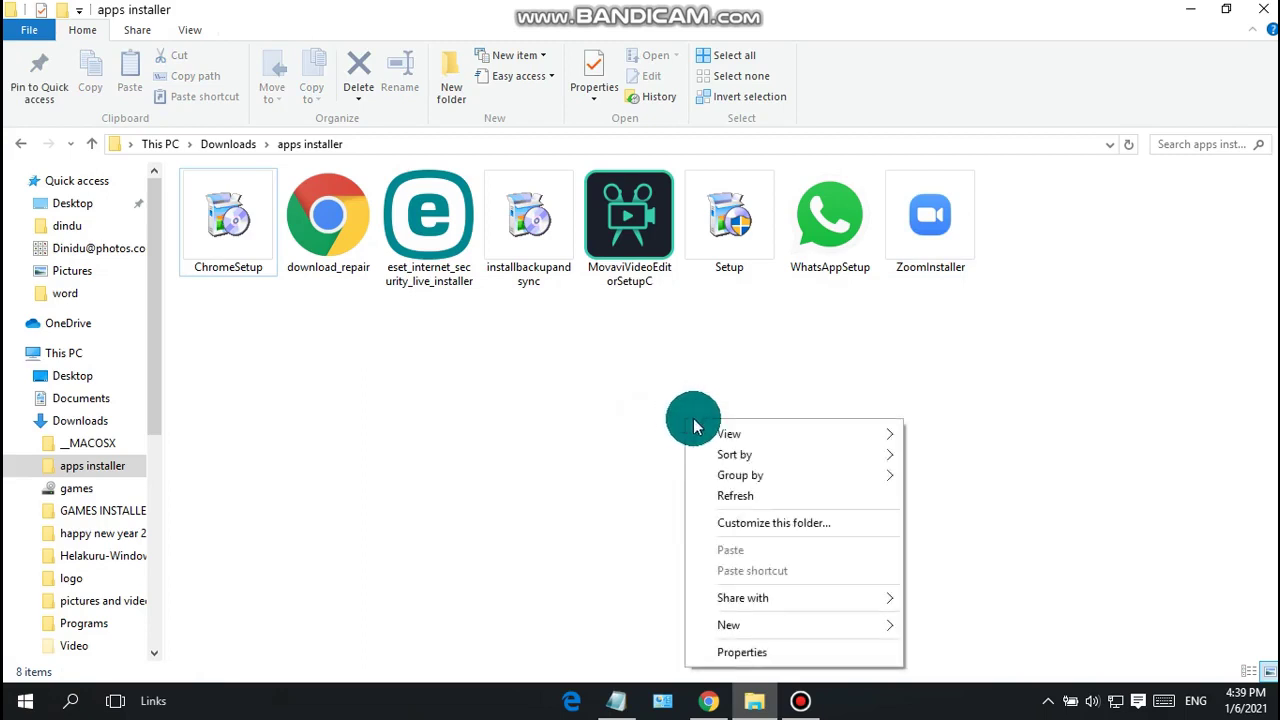
pyautogui.click(749, 497)
pyautogui.rightClick(751, 251)
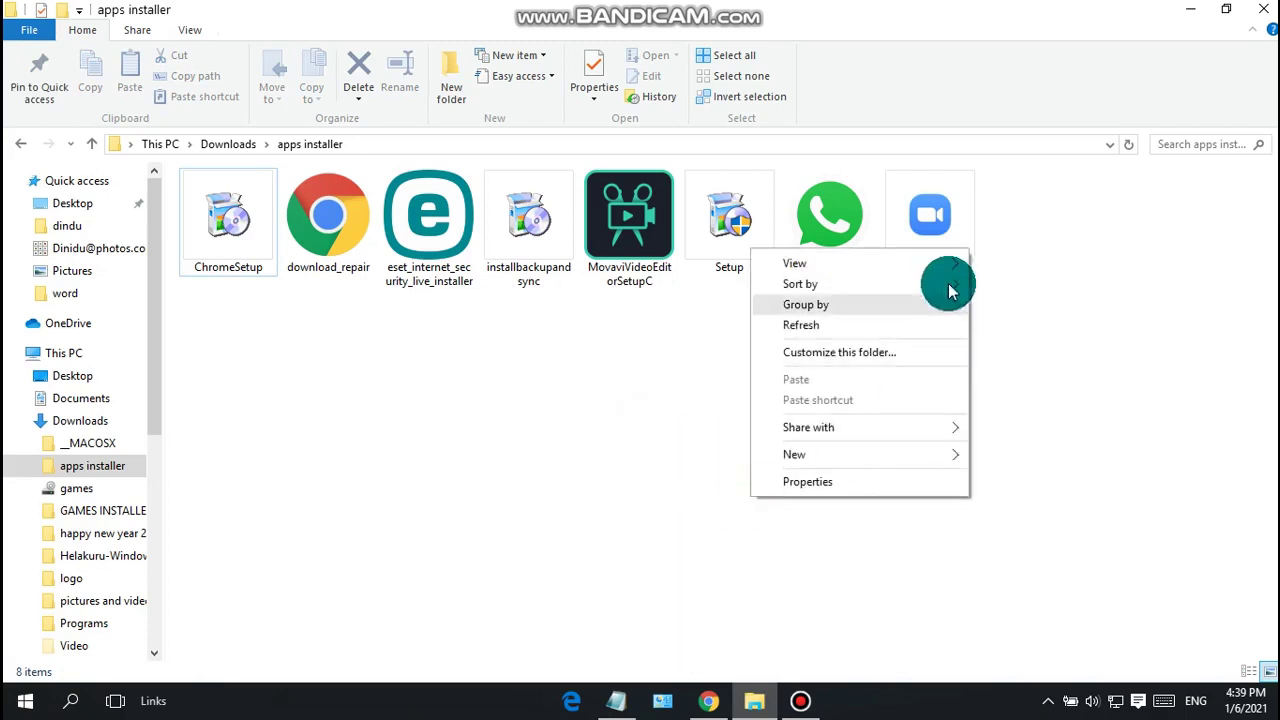
pyautogui.click(871, 325)
pyautogui.rightClick(693, 557)
pyautogui.click(808, 382)
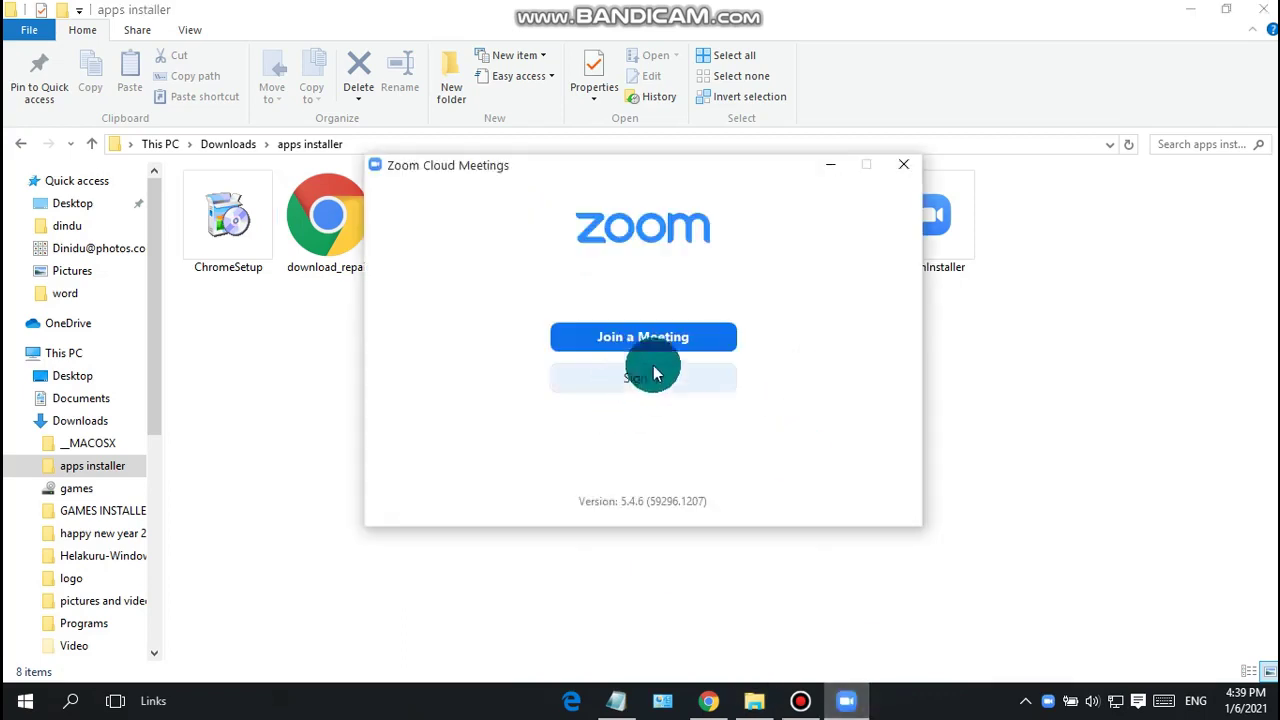
# Step: Start signing in to Zoom with Google, choose the listed Google account and allow Zoom to access it
pyautogui.click(629, 384)
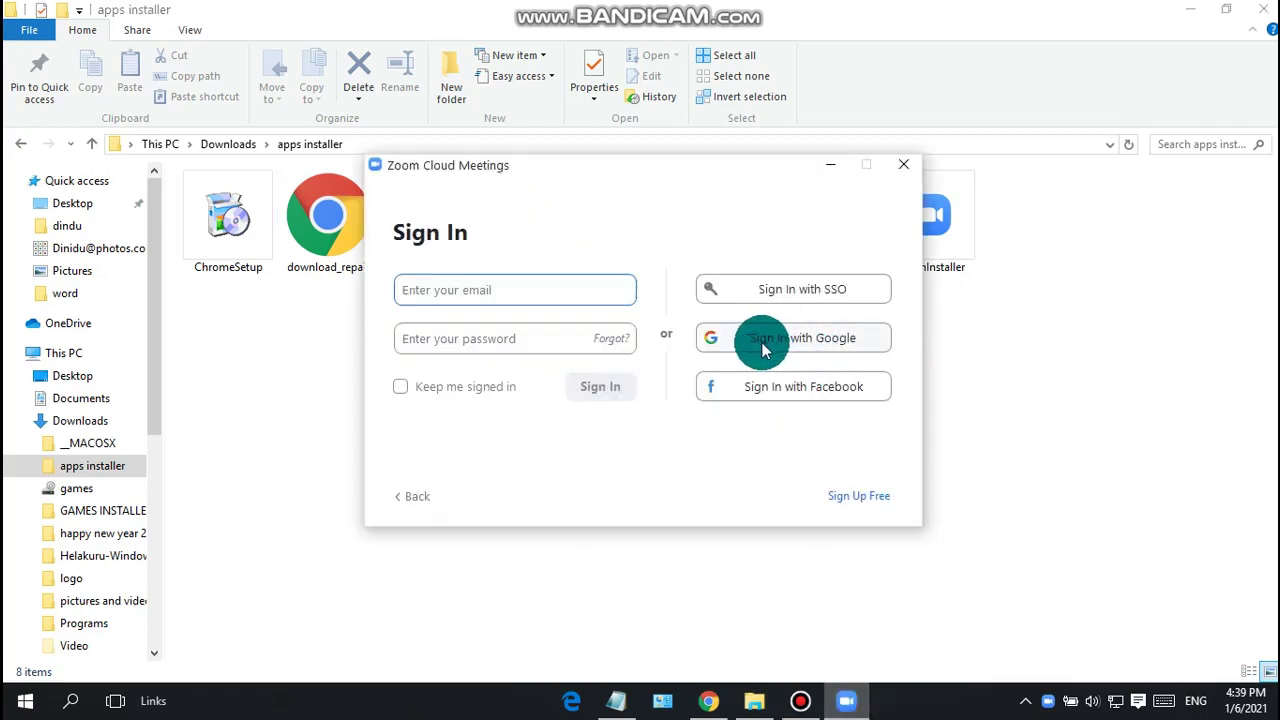
pyautogui.click(812, 346)
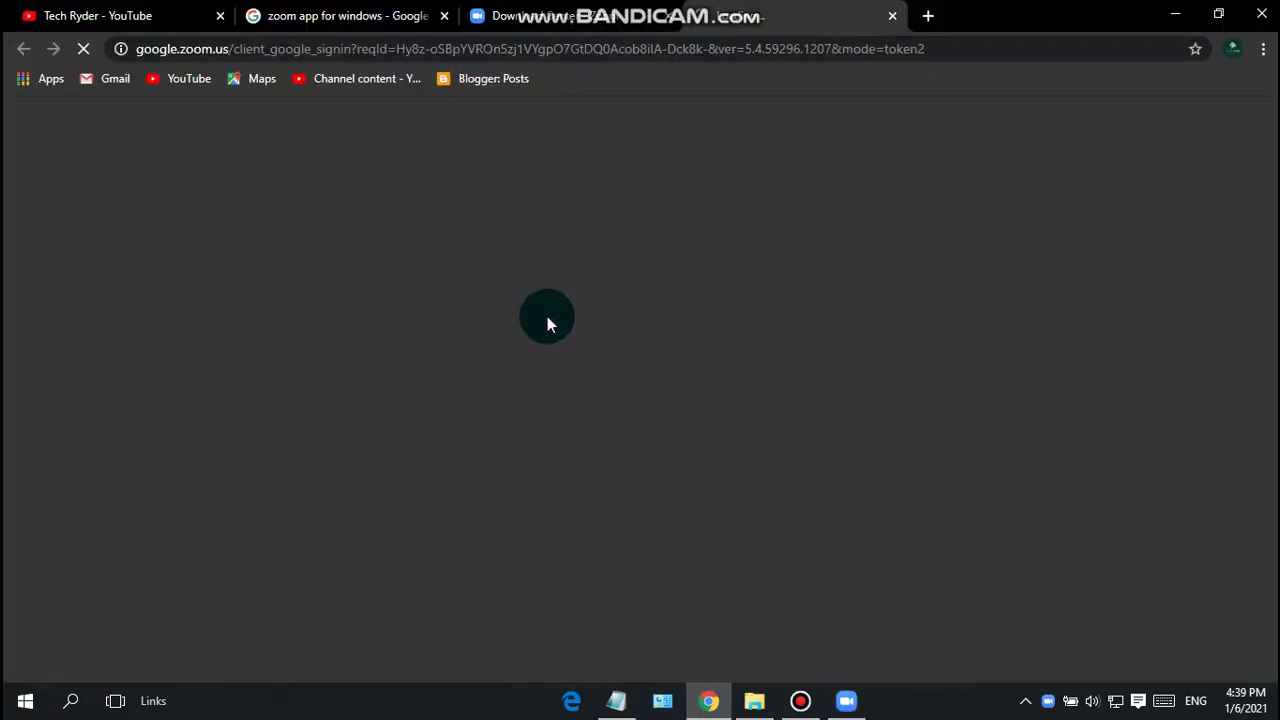
pyautogui.click(557, 14)
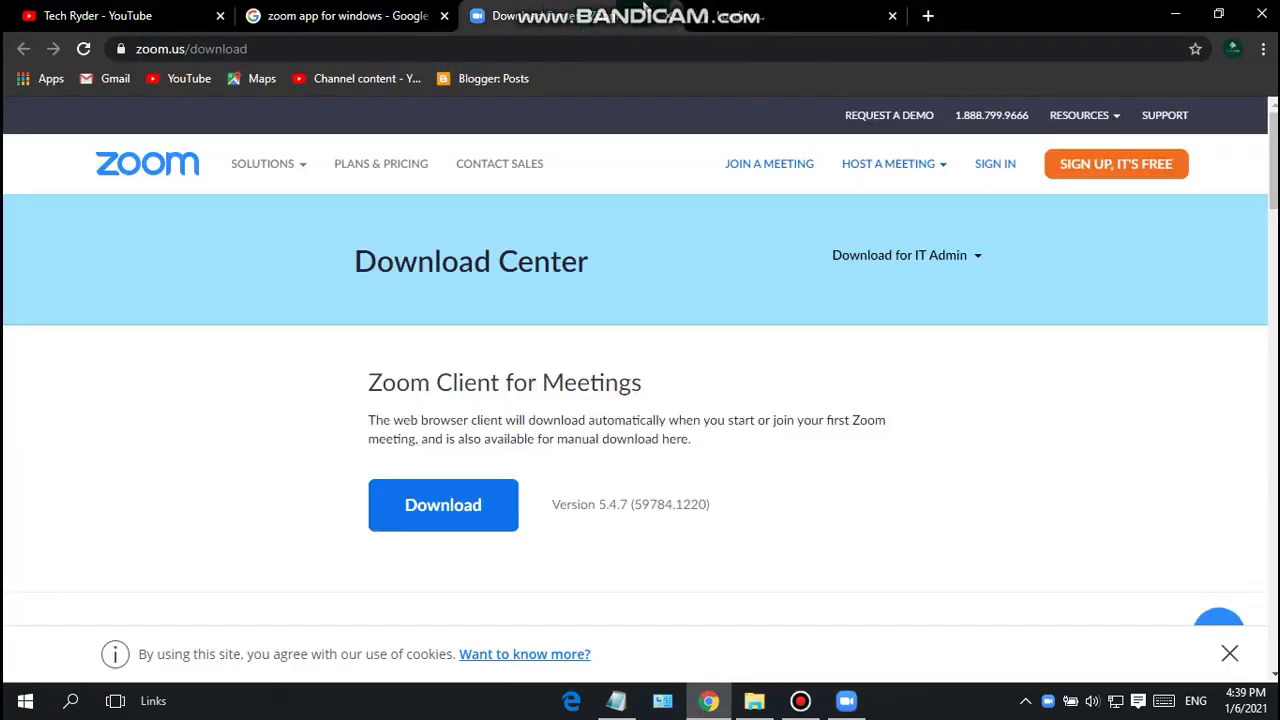
pyautogui.click(775, 10)
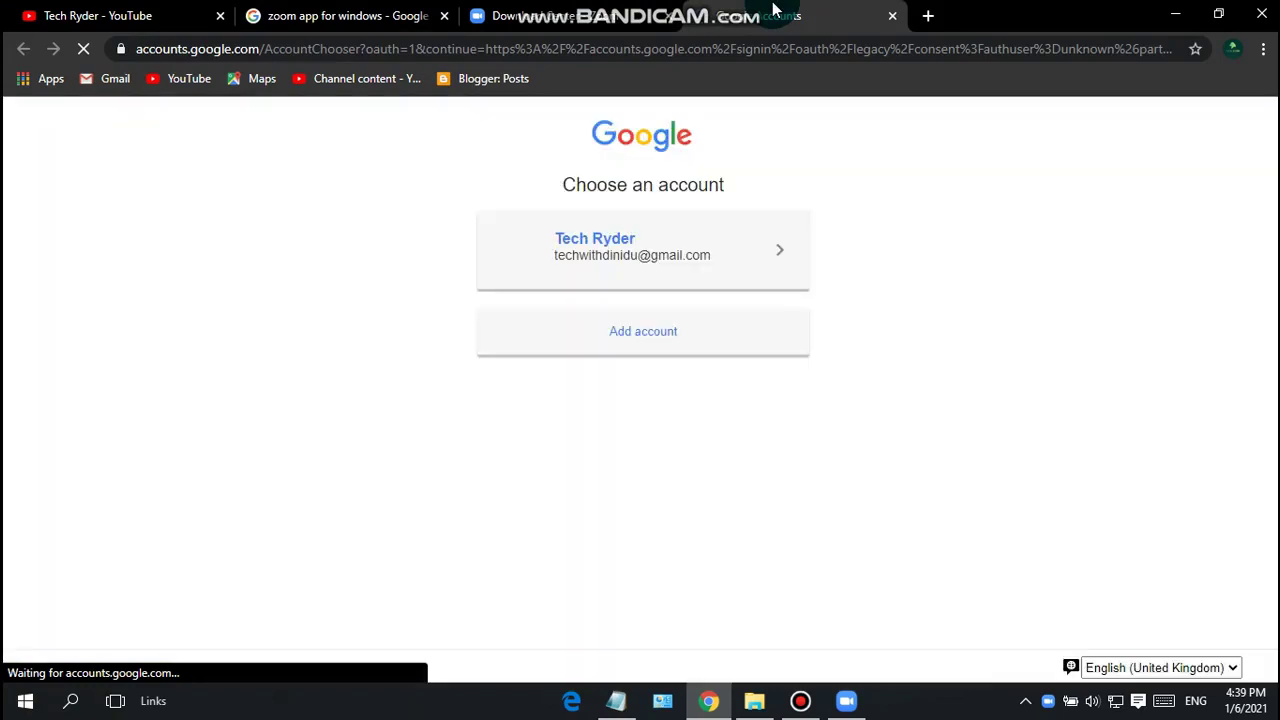
pyautogui.click(651, 262)
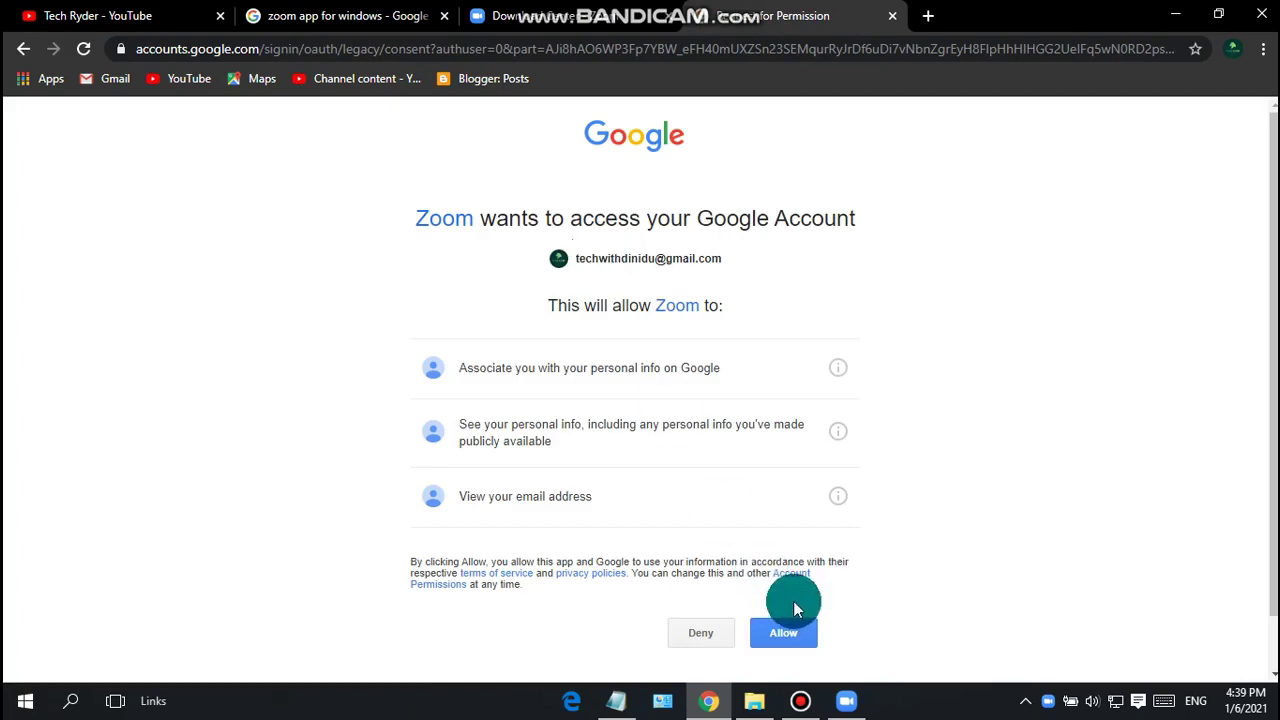
pyautogui.click(788, 638)
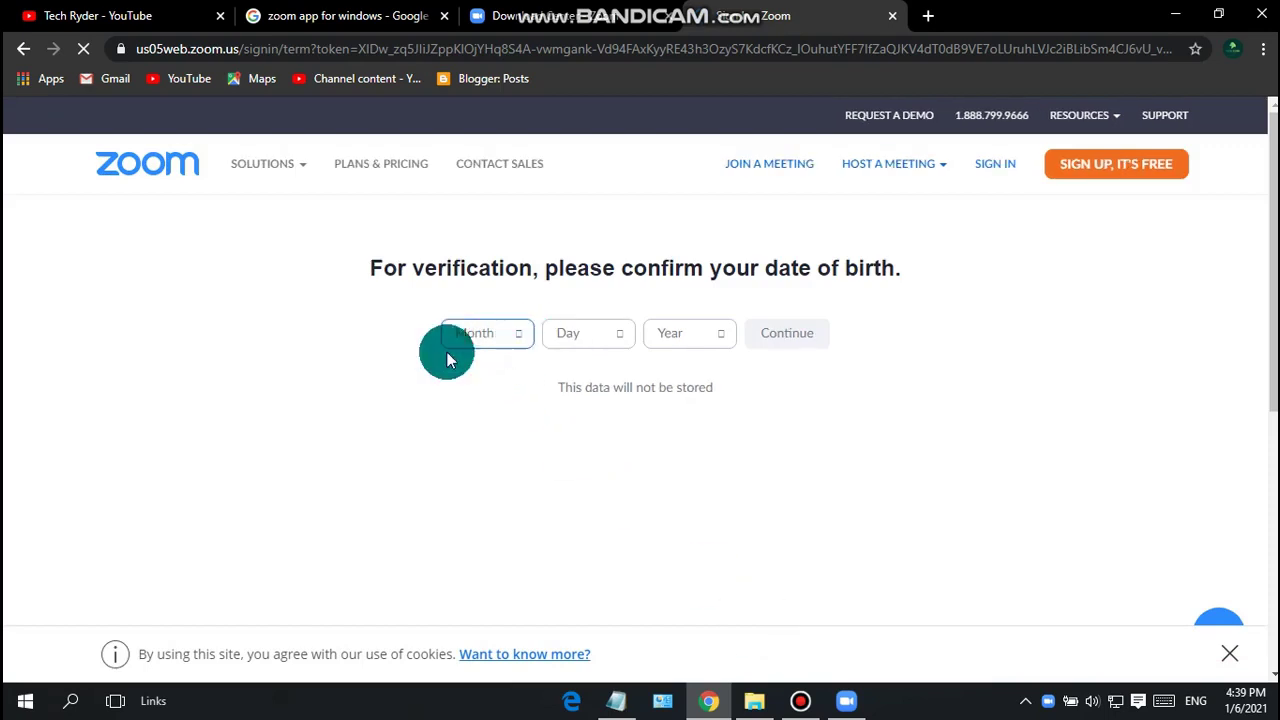
# Step: Enter the month, day and year of the date of birth for verification and continue
pyautogui.click(486, 349)
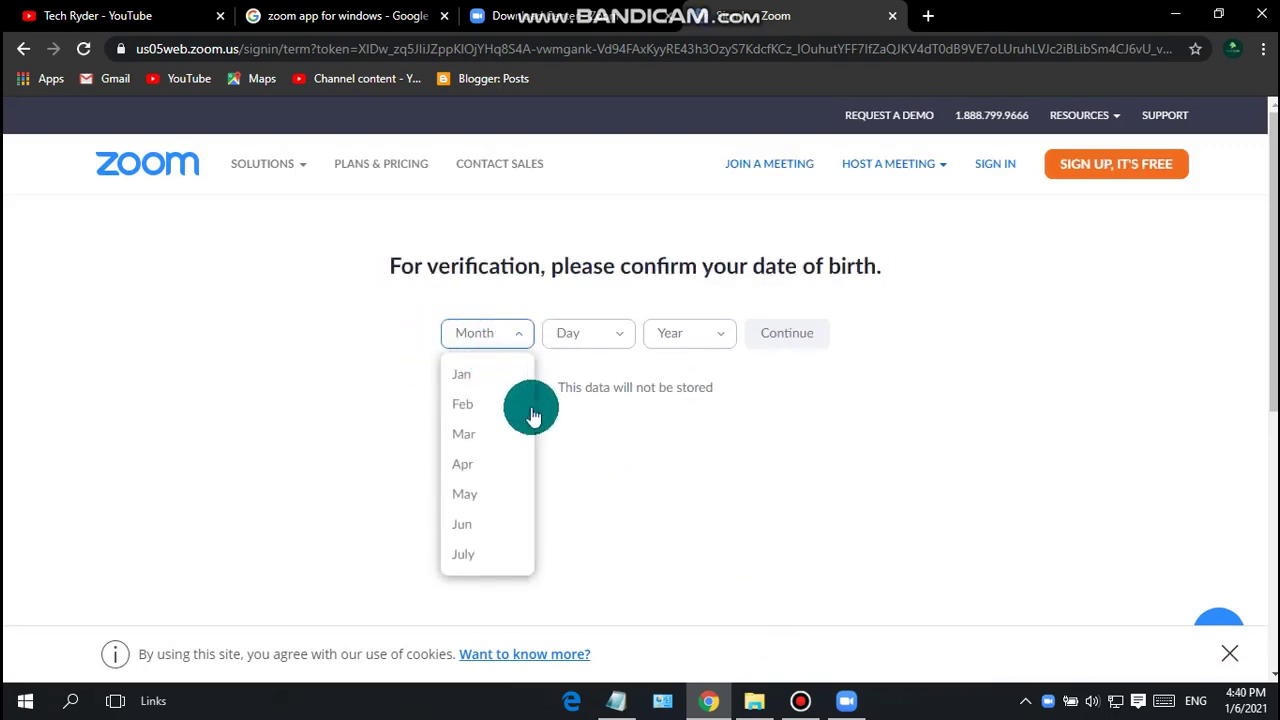
pyautogui.click(490, 408)
pyautogui.click(577, 332)
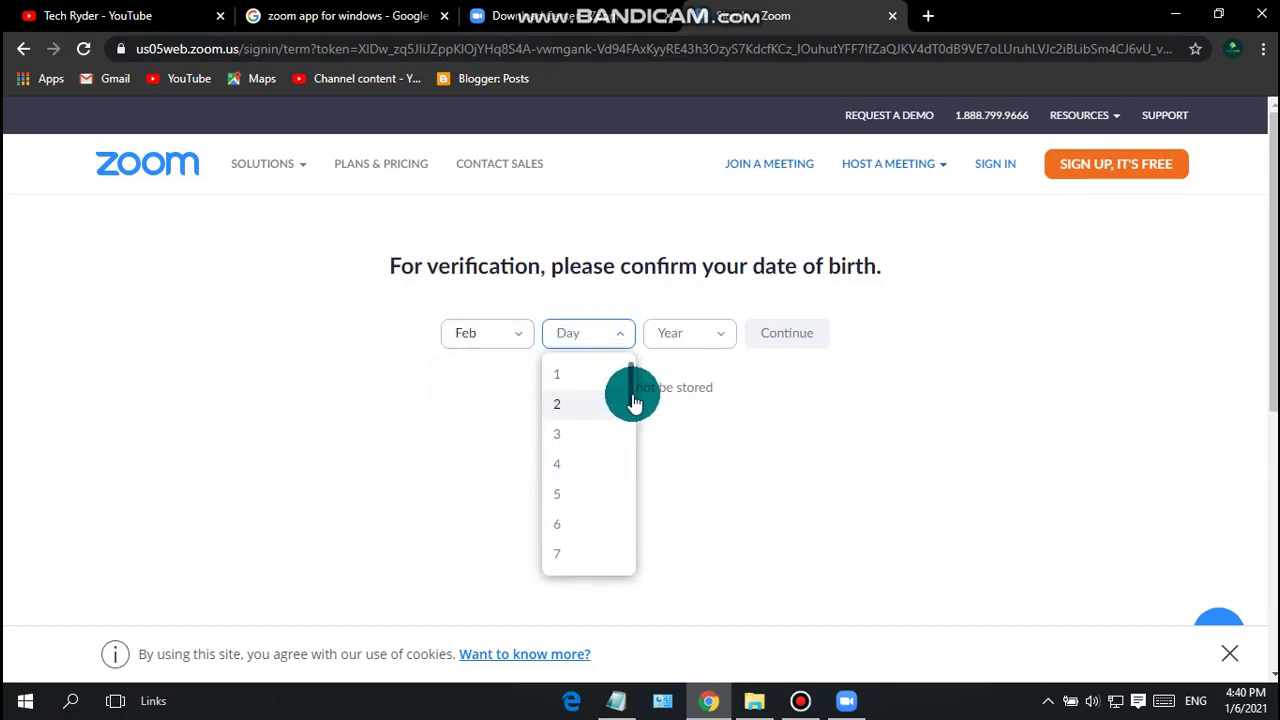
pyautogui.moveTo(634, 400); pyautogui.dragTo(634, 543)
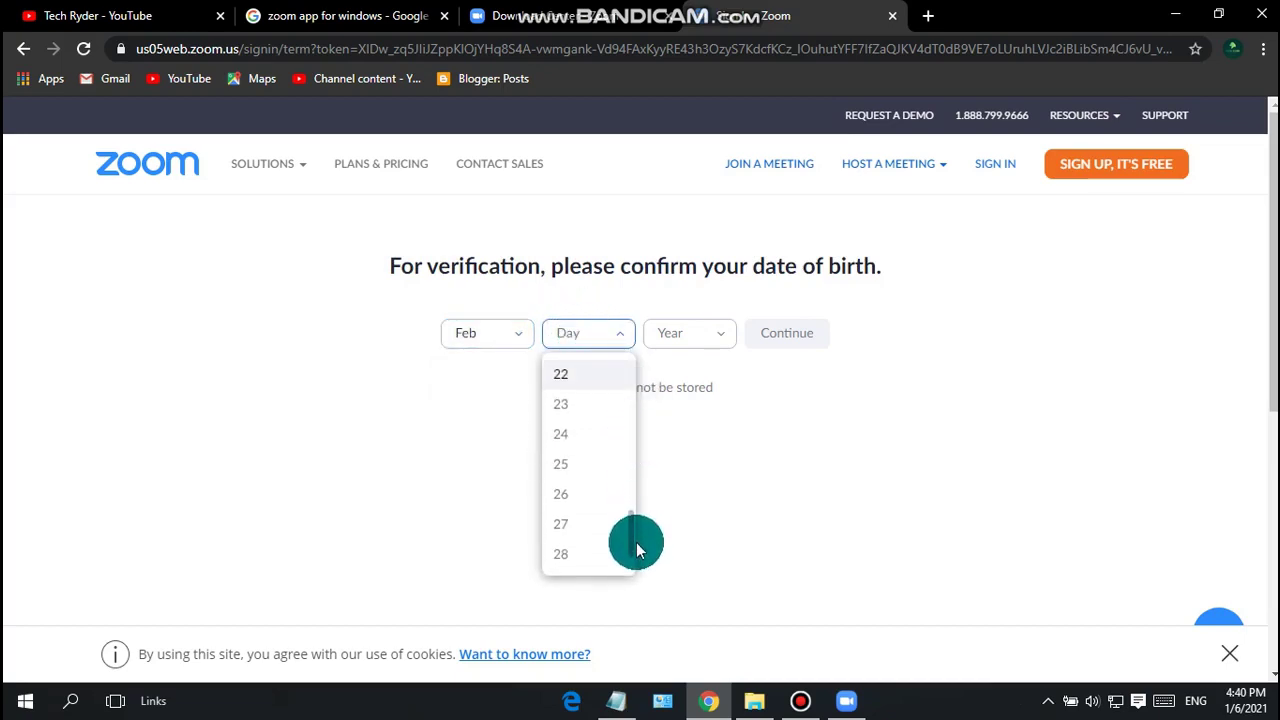
pyautogui.click(592, 492)
pyautogui.click(677, 330)
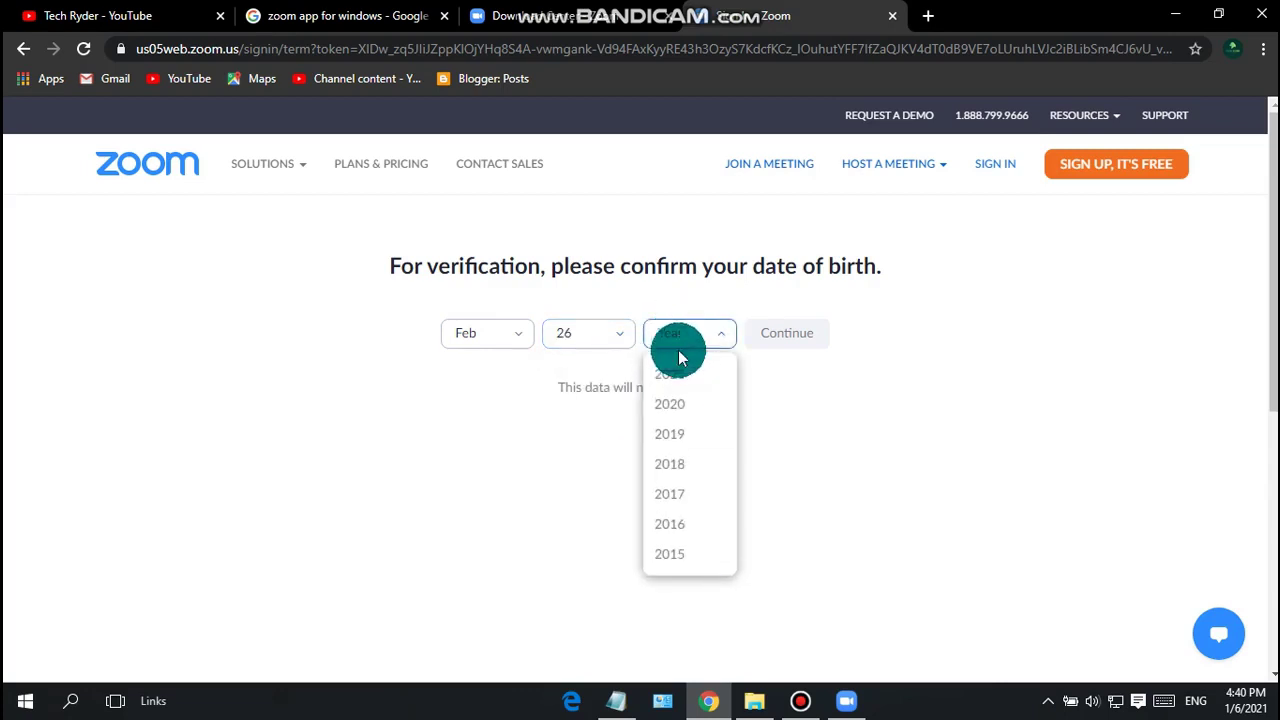
pyautogui.moveTo(734, 366); pyautogui.dragTo(734, 446)
pyautogui.click(706, 485)
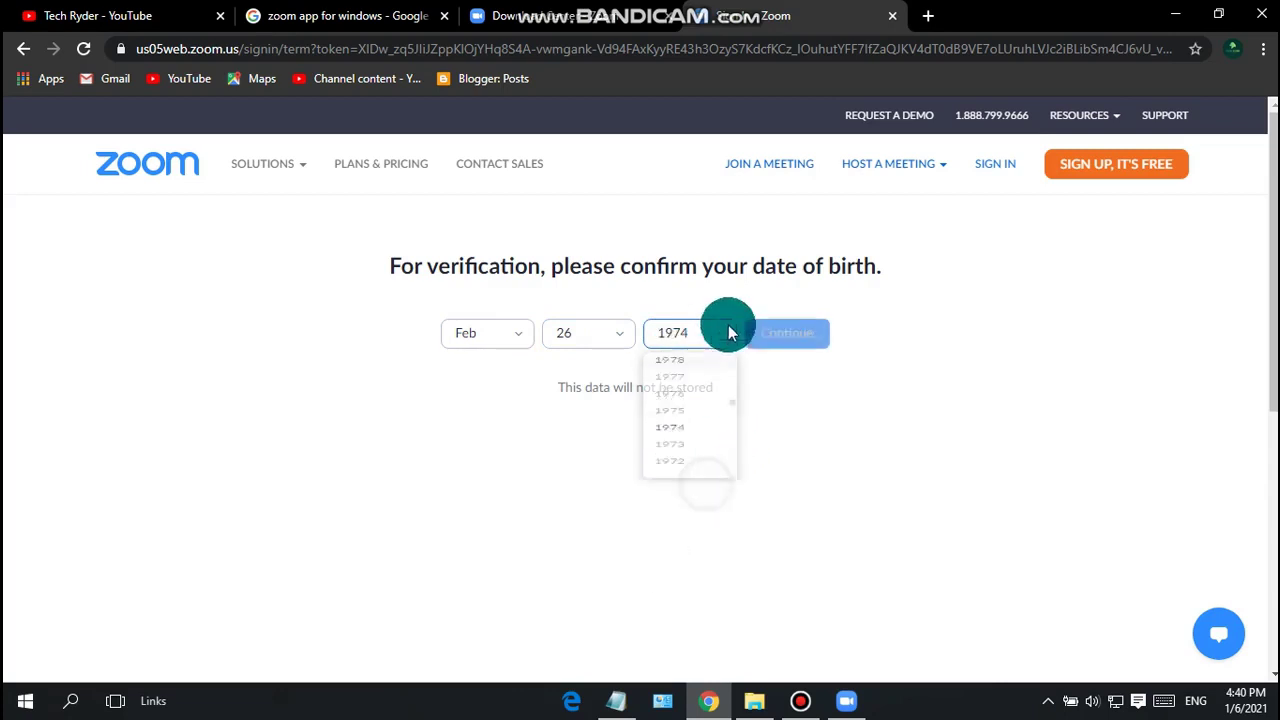
pyautogui.click(763, 331)
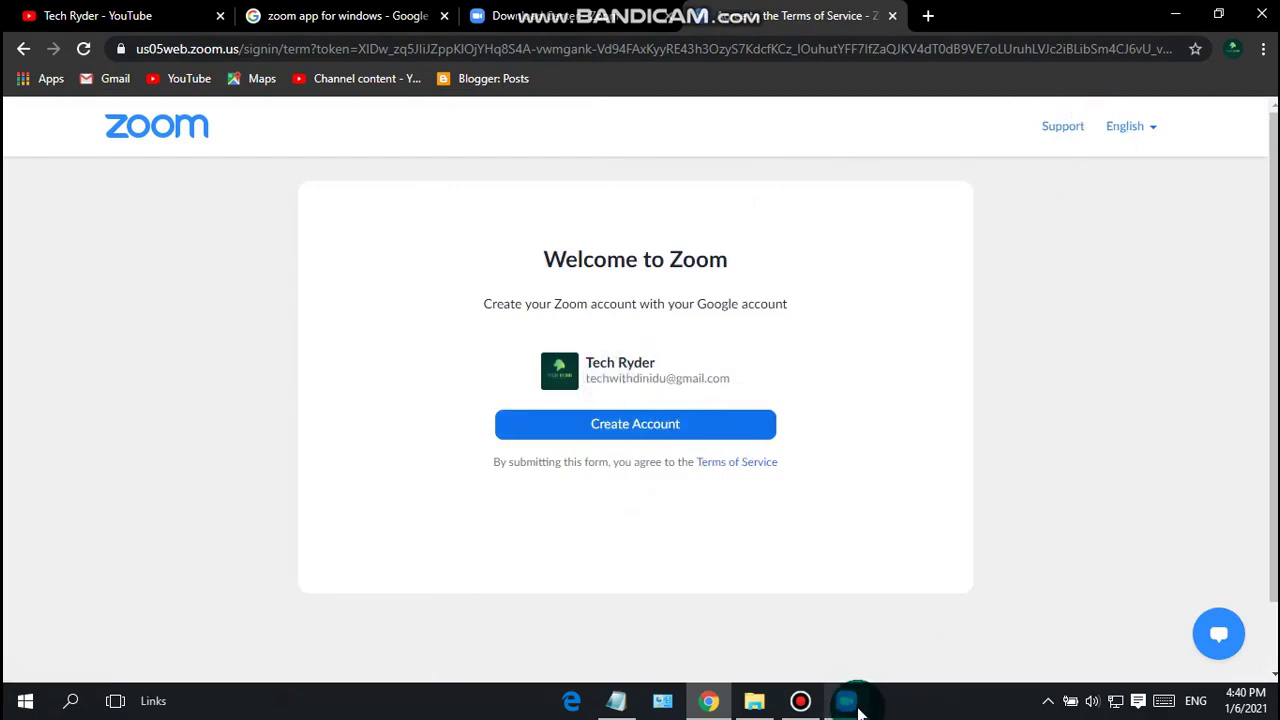
# Step: Minimize the Zoom Cloud Meetings sign-in window and create the Zoom account from the Google account
pyautogui.click(846, 668)
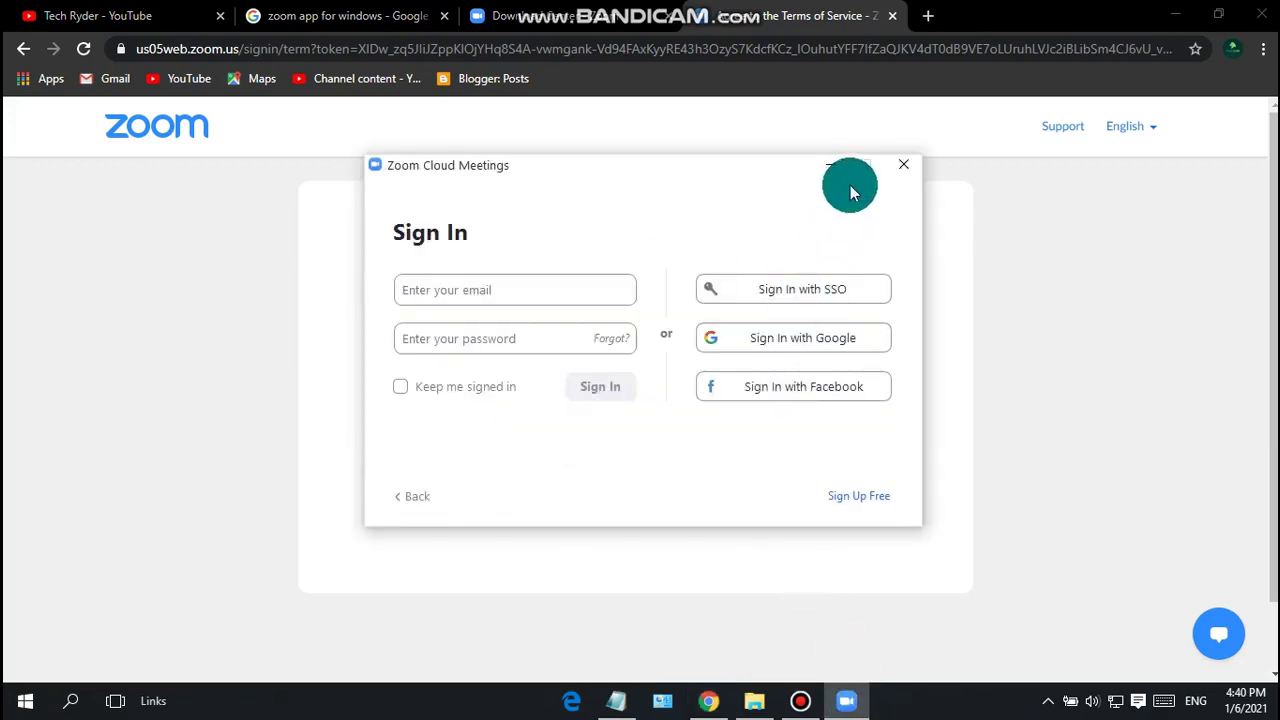
pyautogui.click(829, 168)
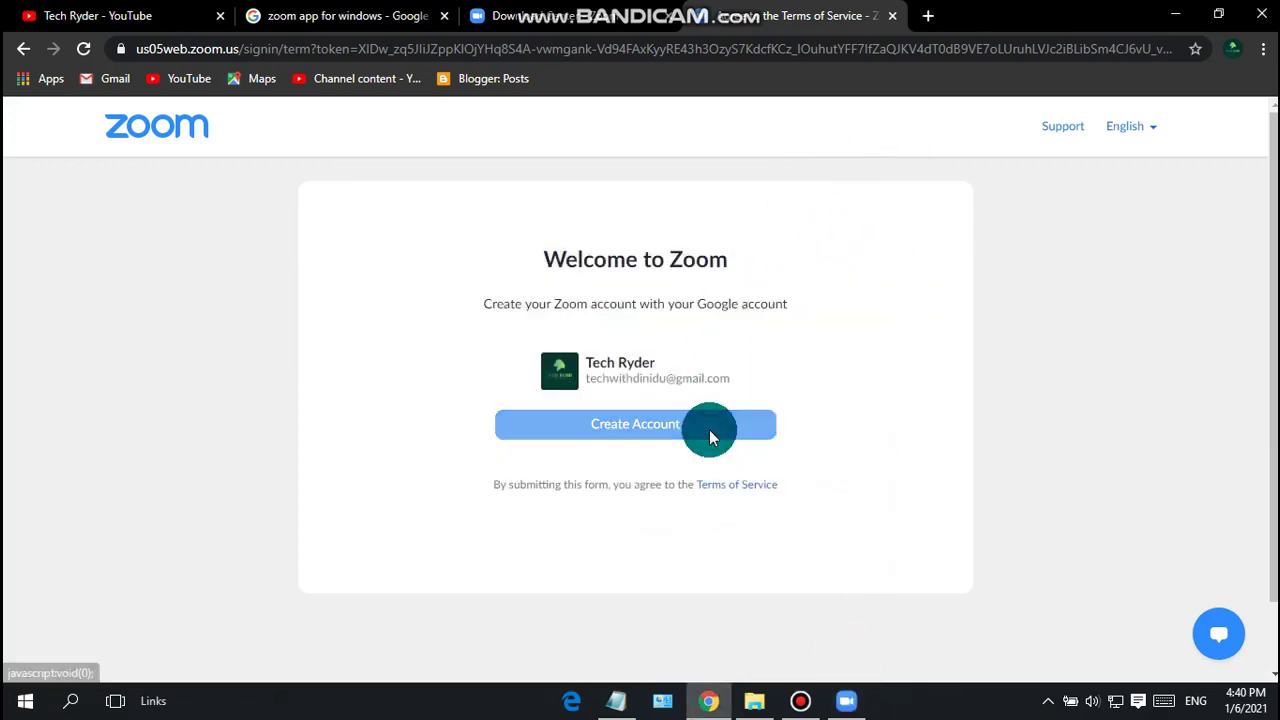
pyautogui.click(709, 432)
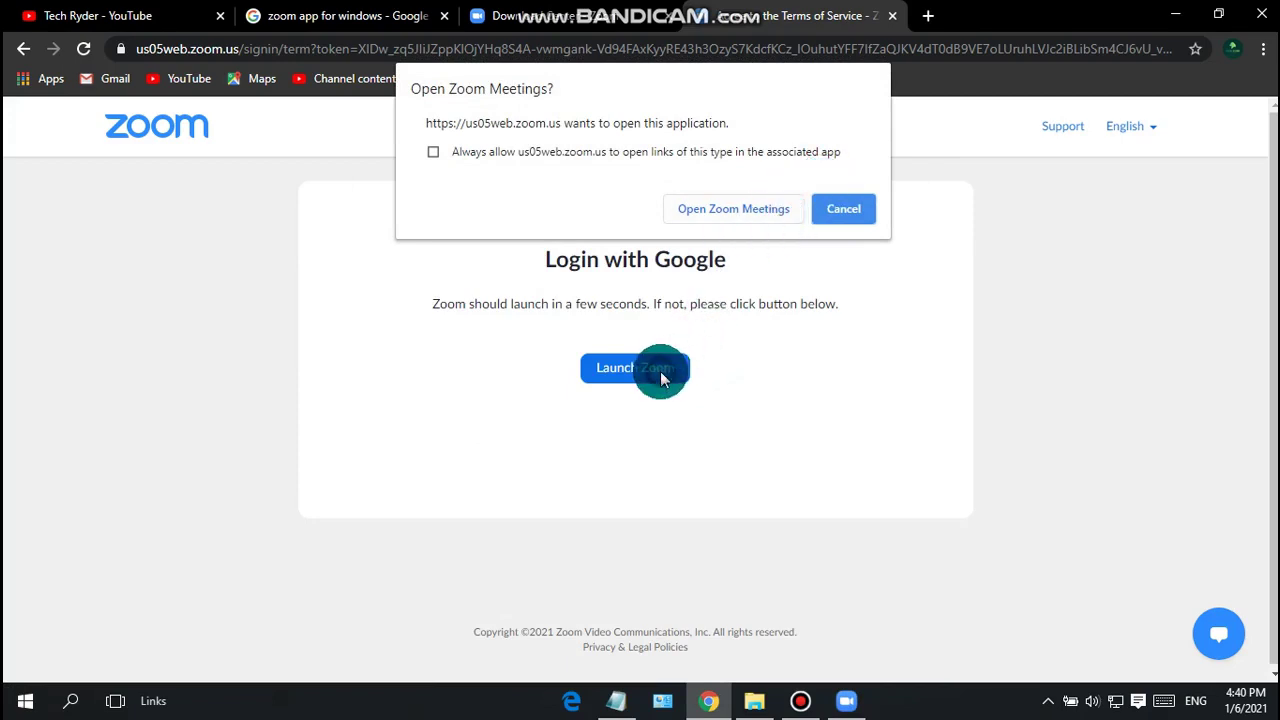
# Step: Allow the browser to open Zoom Meetings to complete the Google sign-in
pyautogui.click(780, 216)
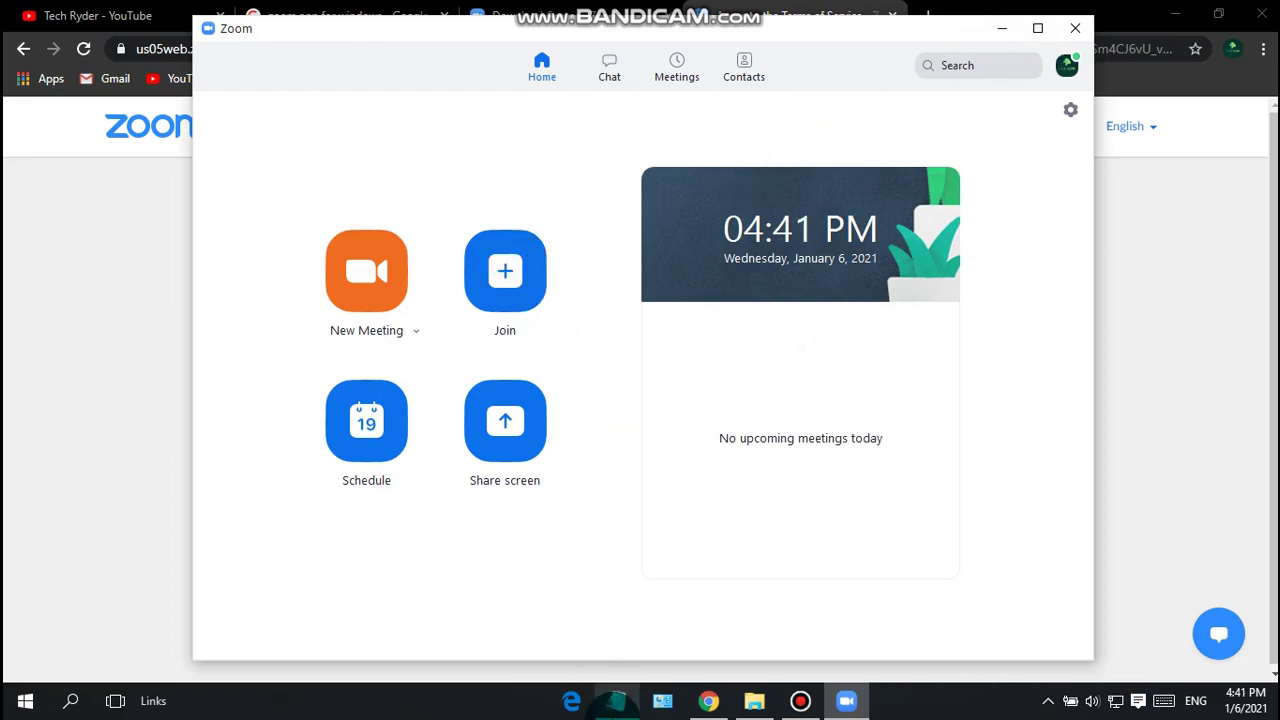
# Step: Switch to Notepad and write the line "YOU MUST A MEETING ID AND PASSCODE" below the existing notes
pyautogui.click(616, 700)
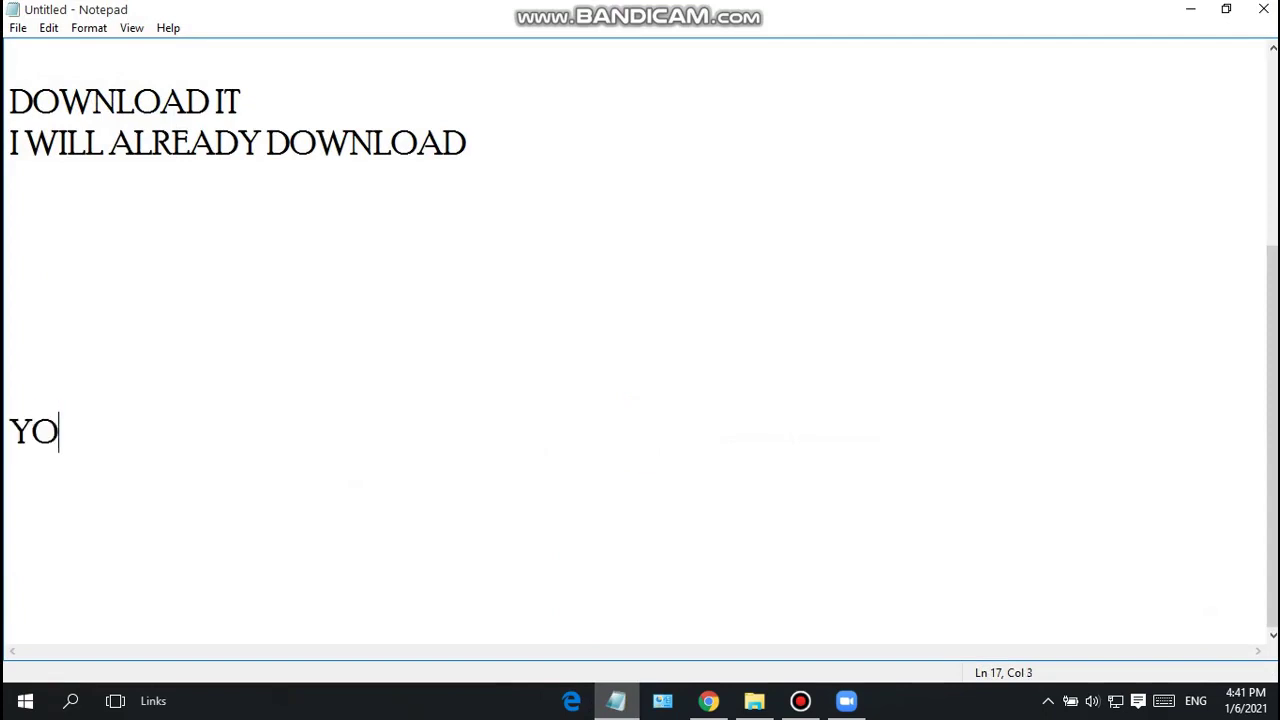
pyautogui.write('A')
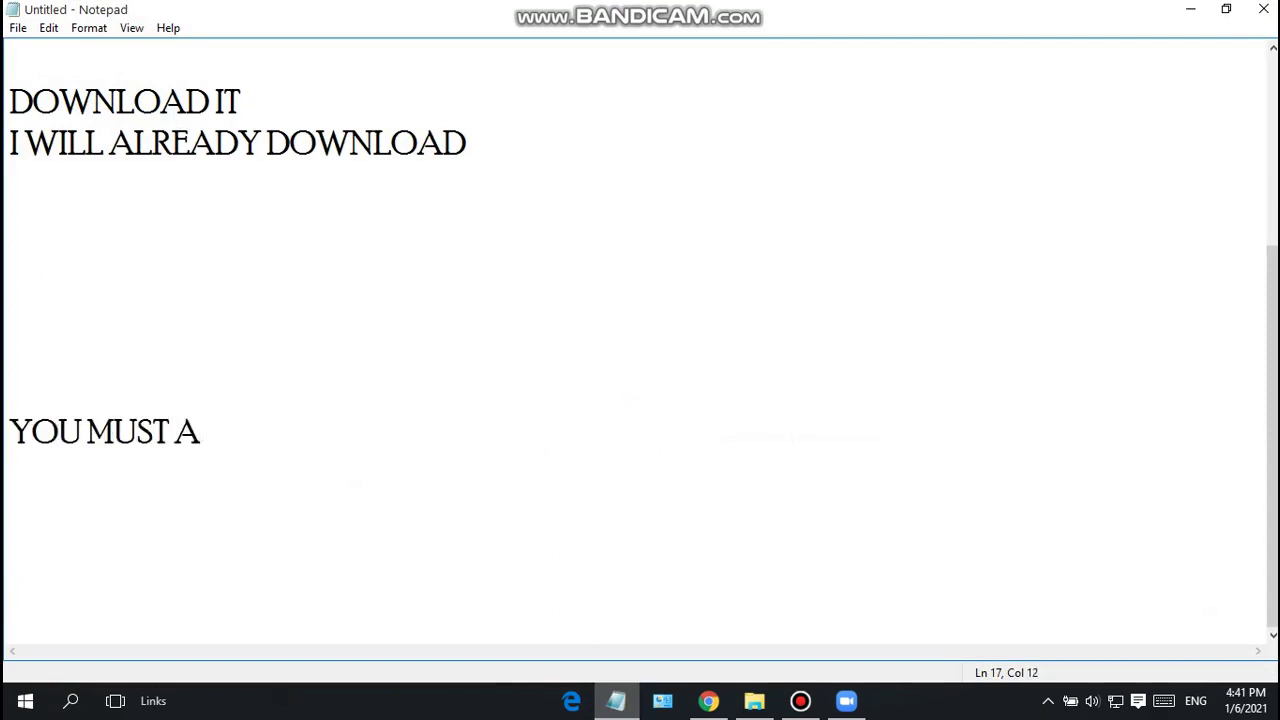
pyautogui.write(' MEE')
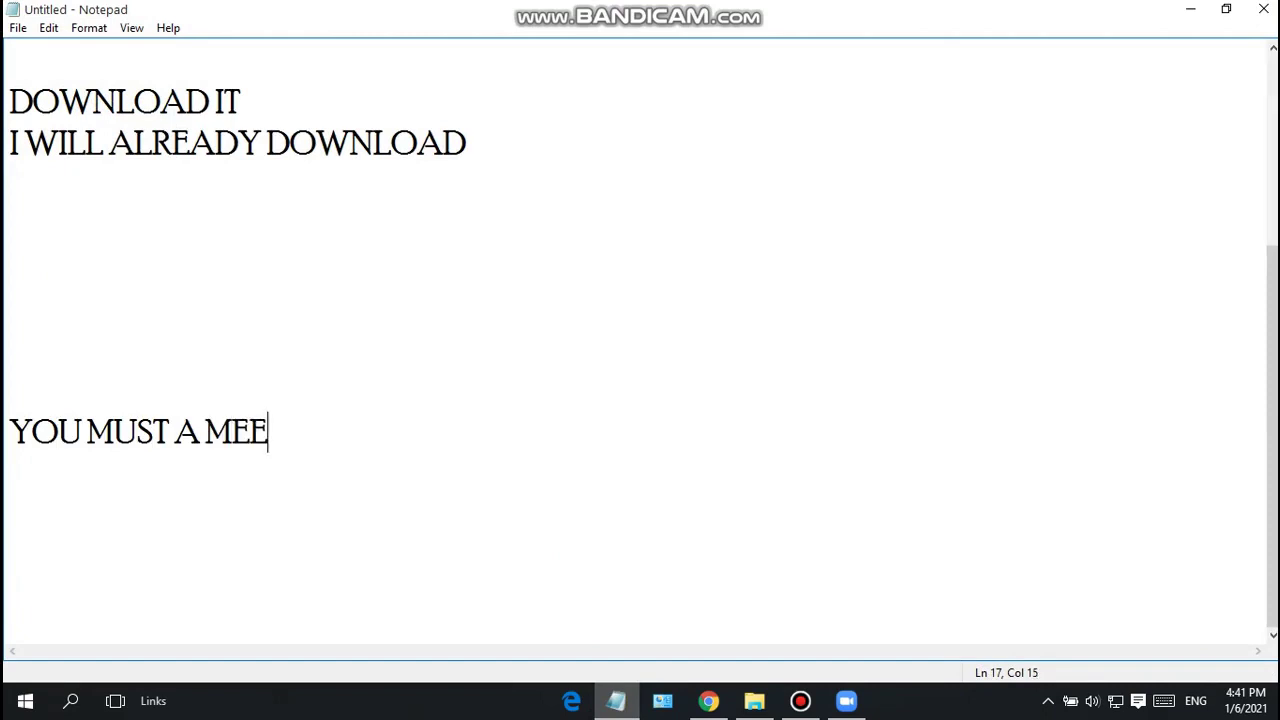
pyautogui.write('TING ')
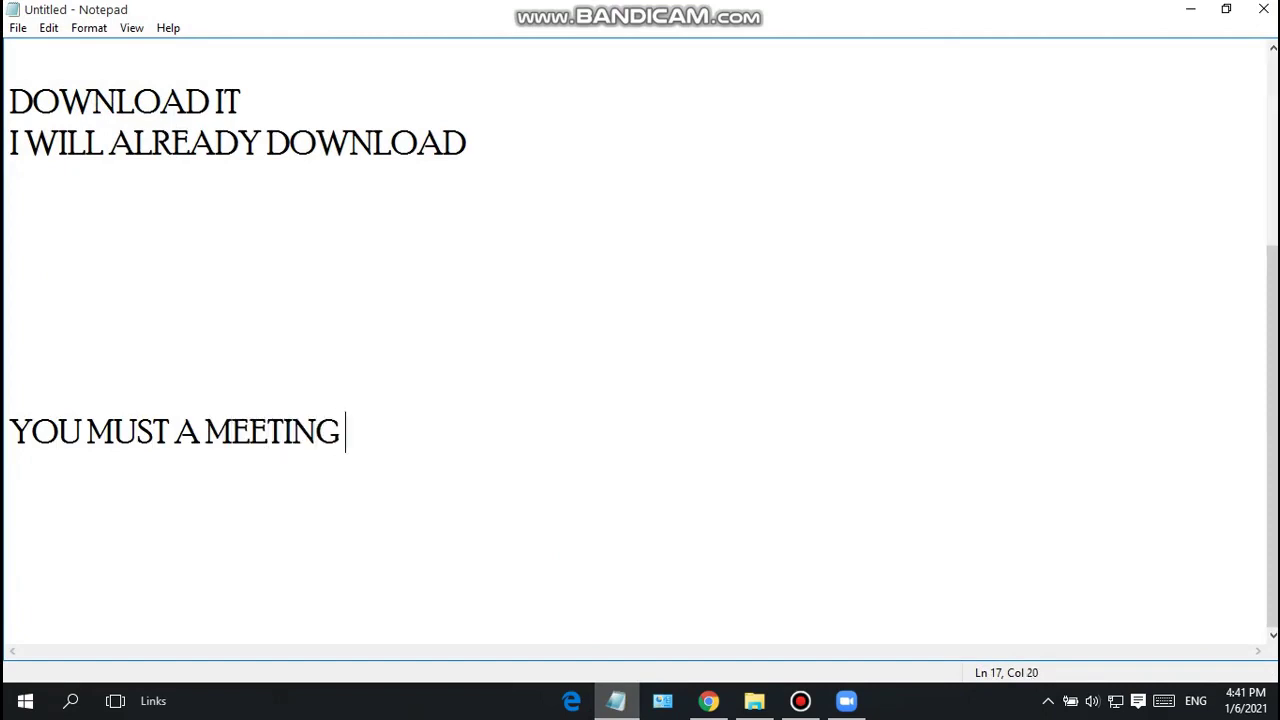
pyautogui.write('ID AND ')
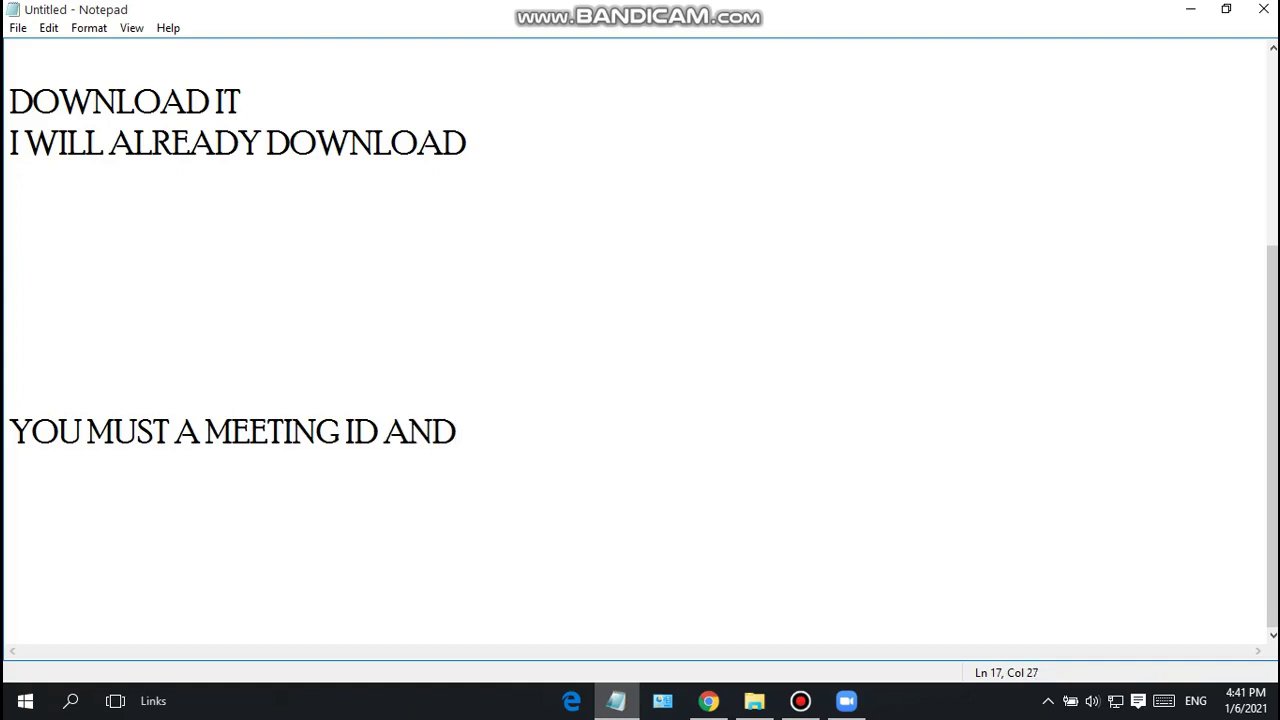
pyautogui.write('PASSCO')
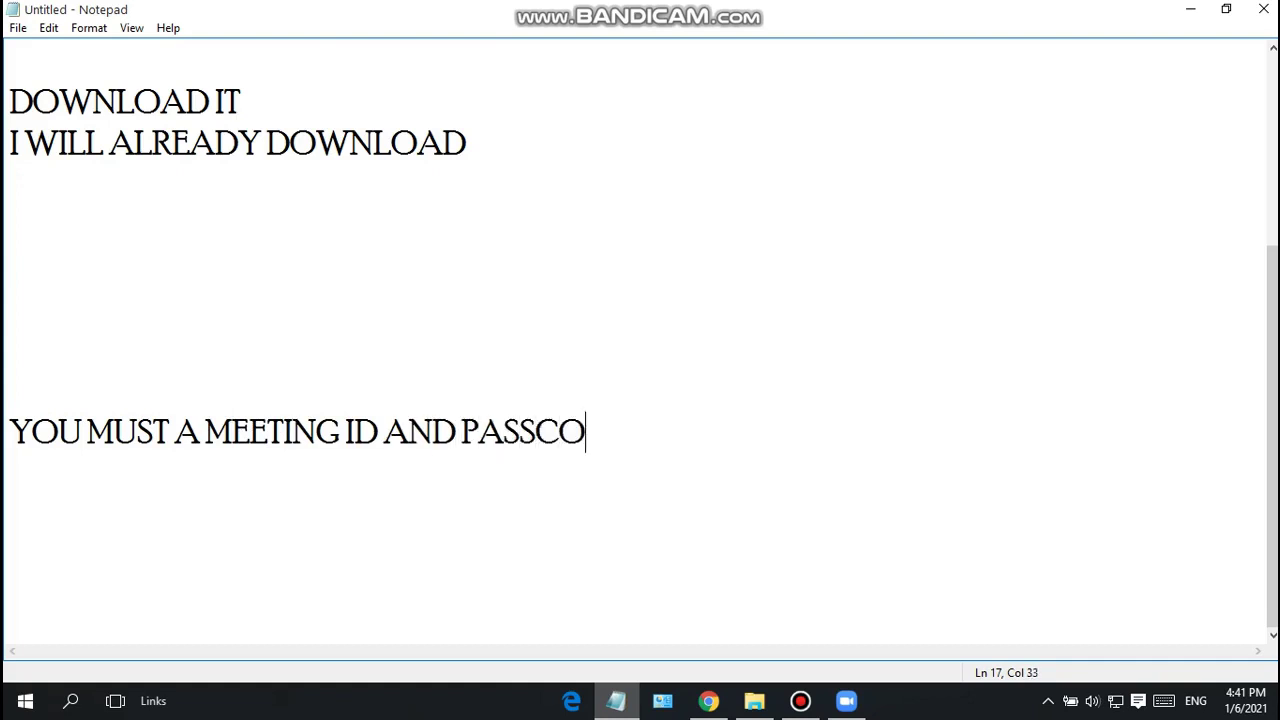
pyautogui.write('DE')
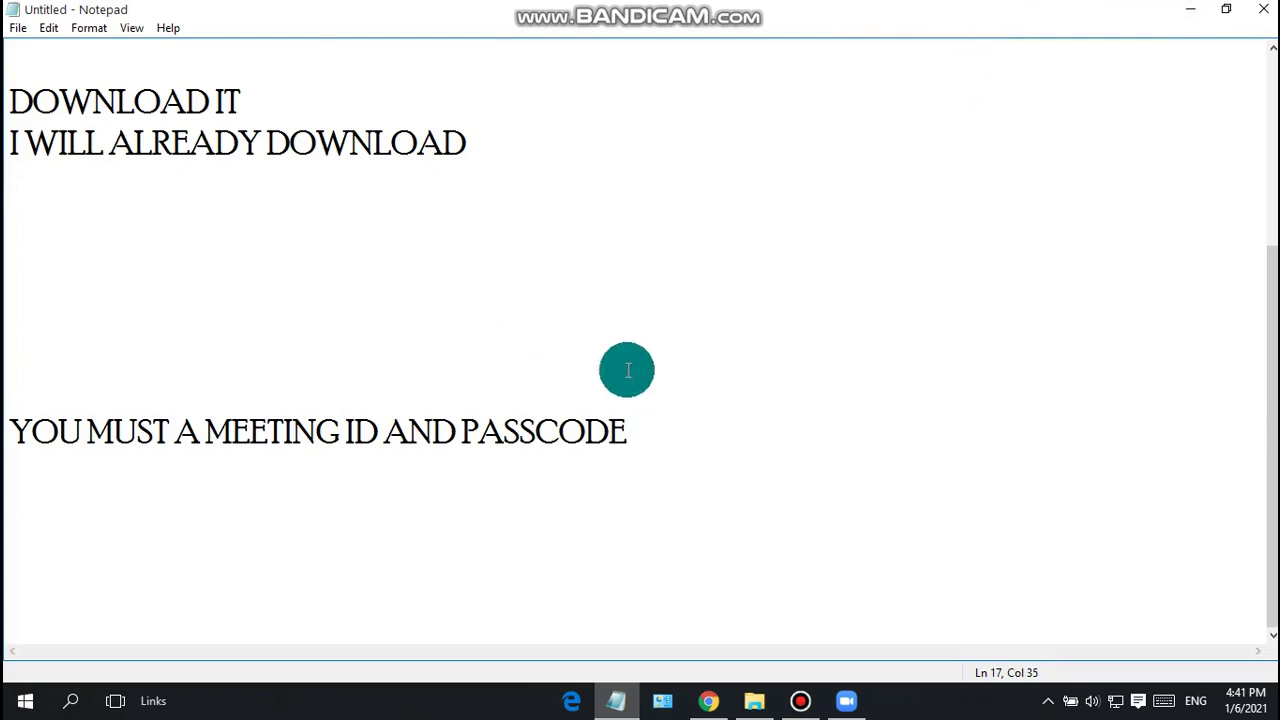
# Step: Add the line "LET' START" beneath the meeting ID note and highlight both lines briefly
pyautogui.press('Return')
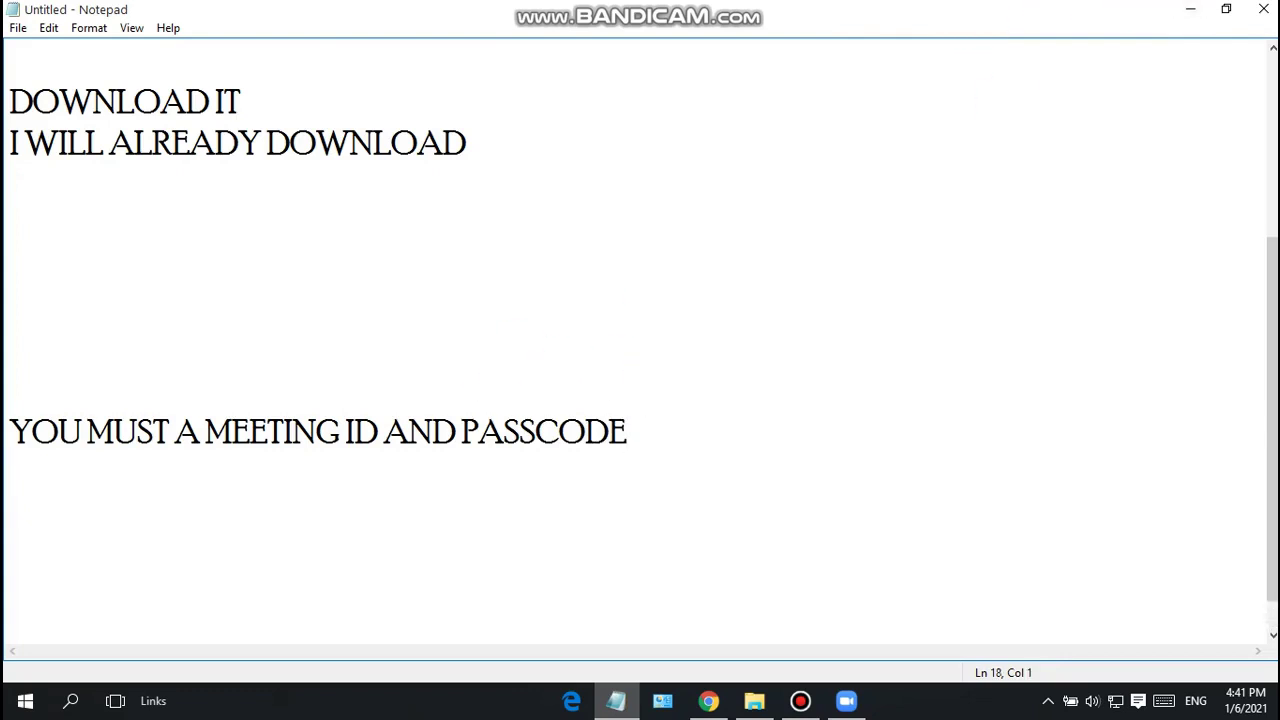
pyautogui.write('LETY')
pyautogui.write(' START')
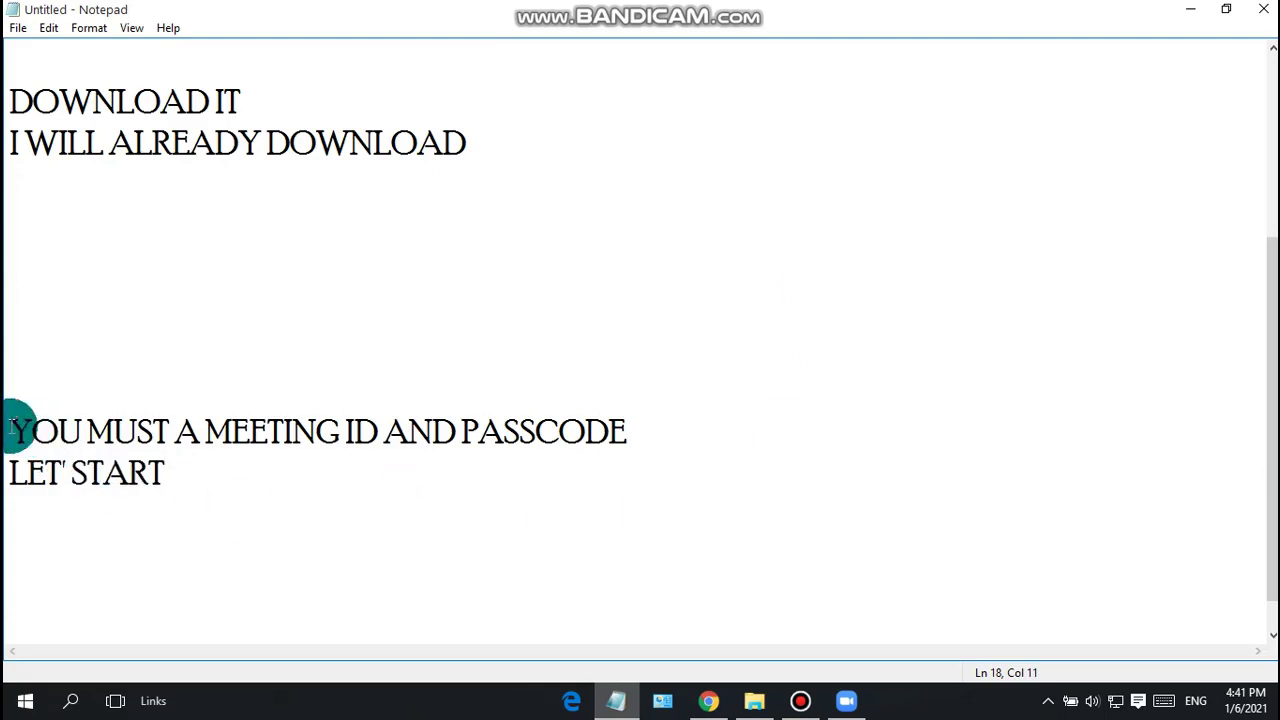
pyautogui.moveTo(10, 431); pyautogui.dragTo(666, 506)
pyautogui.click(366, 526)
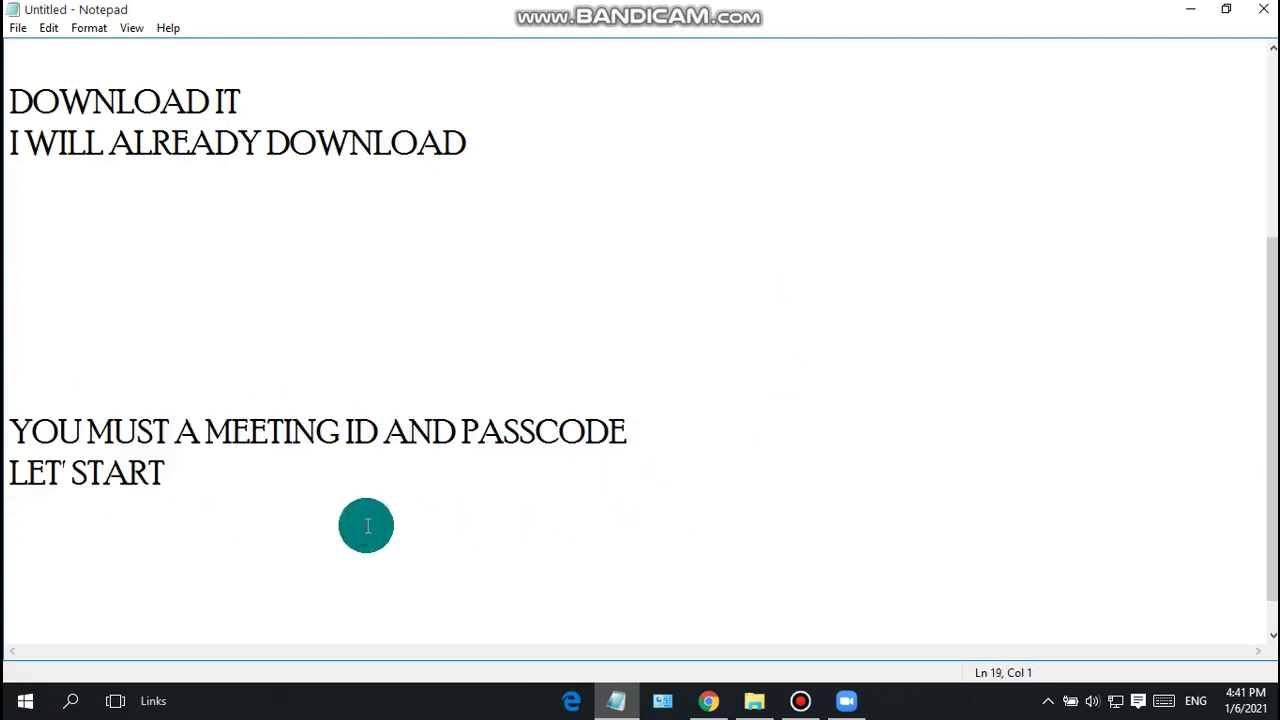
# Step: Add the line "OR YOU CAN MAKE A MEETING" below "LET' START" in the note
pyautogui.write('OR')
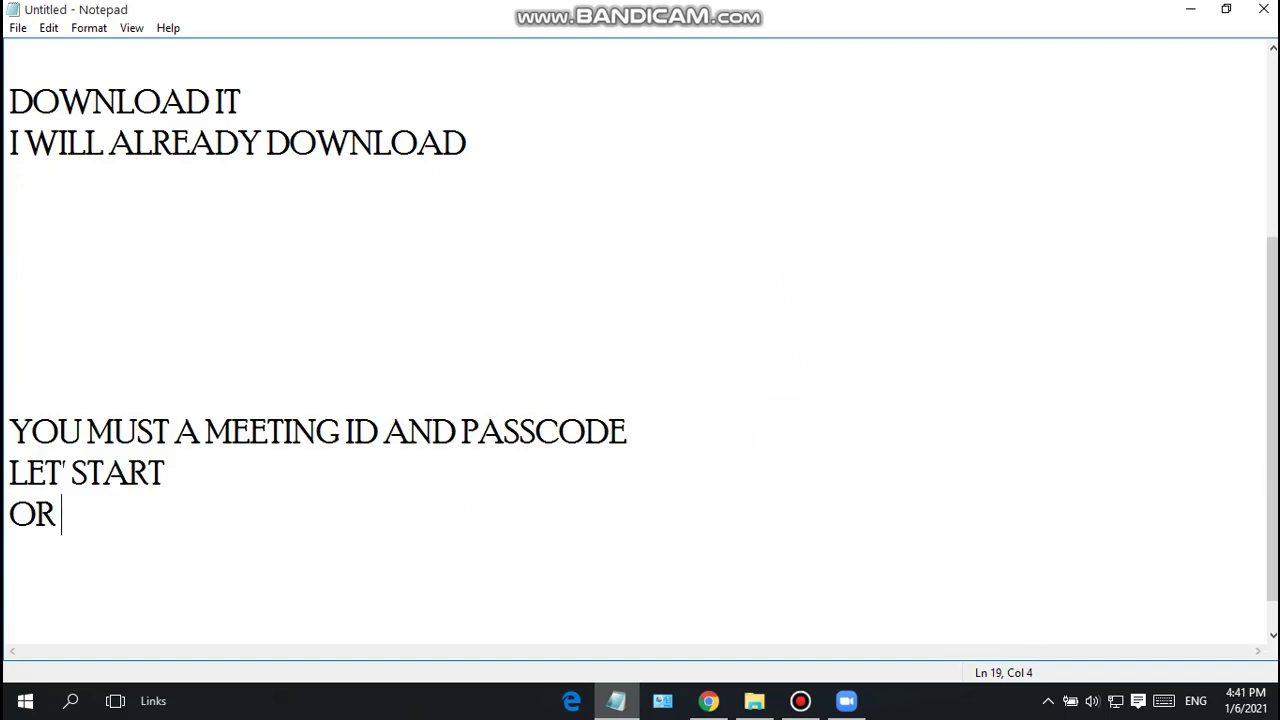
pyautogui.write(' YOU CAN')
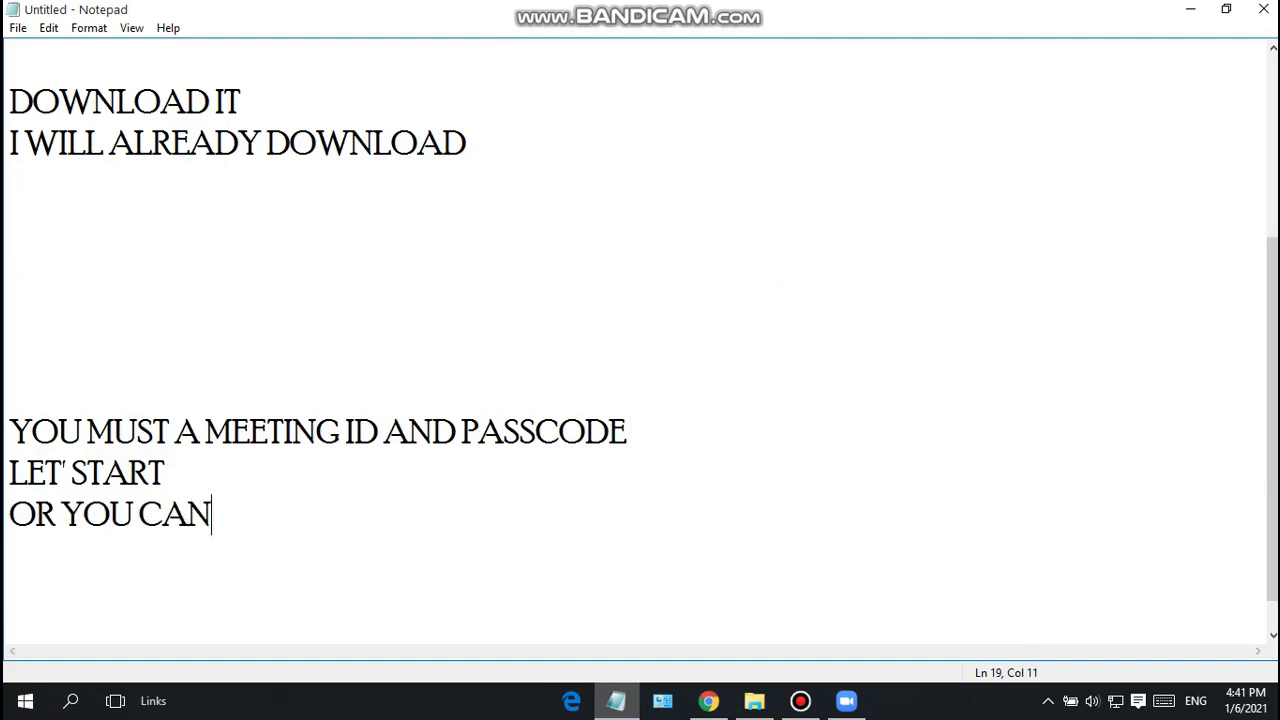
pyautogui.write(' MAKE ')
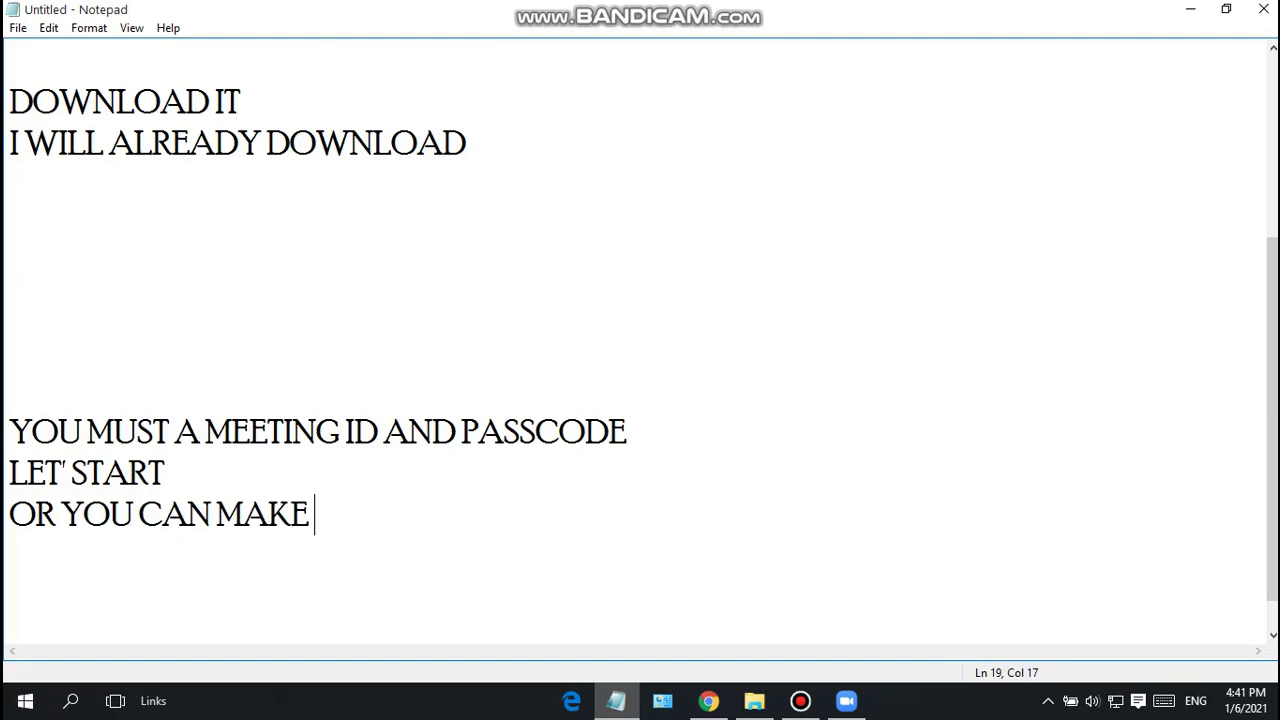
pyautogui.write('A MEETI')
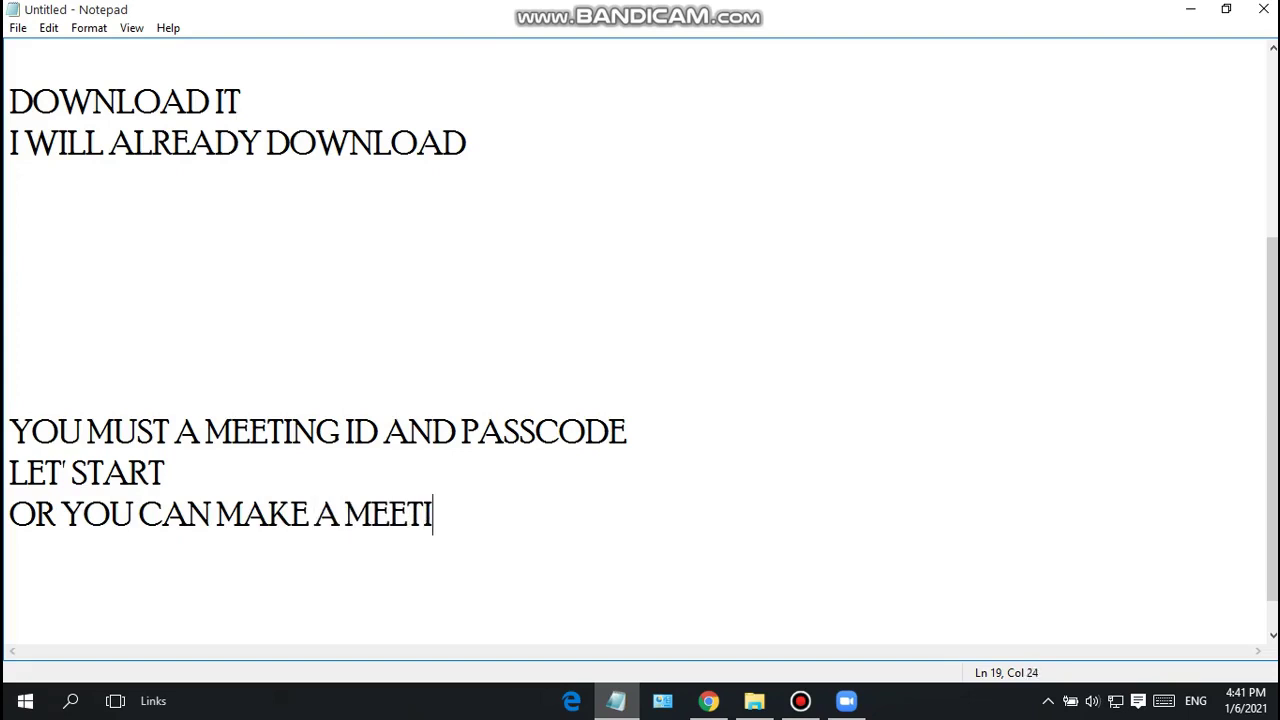
pyautogui.write('NG')
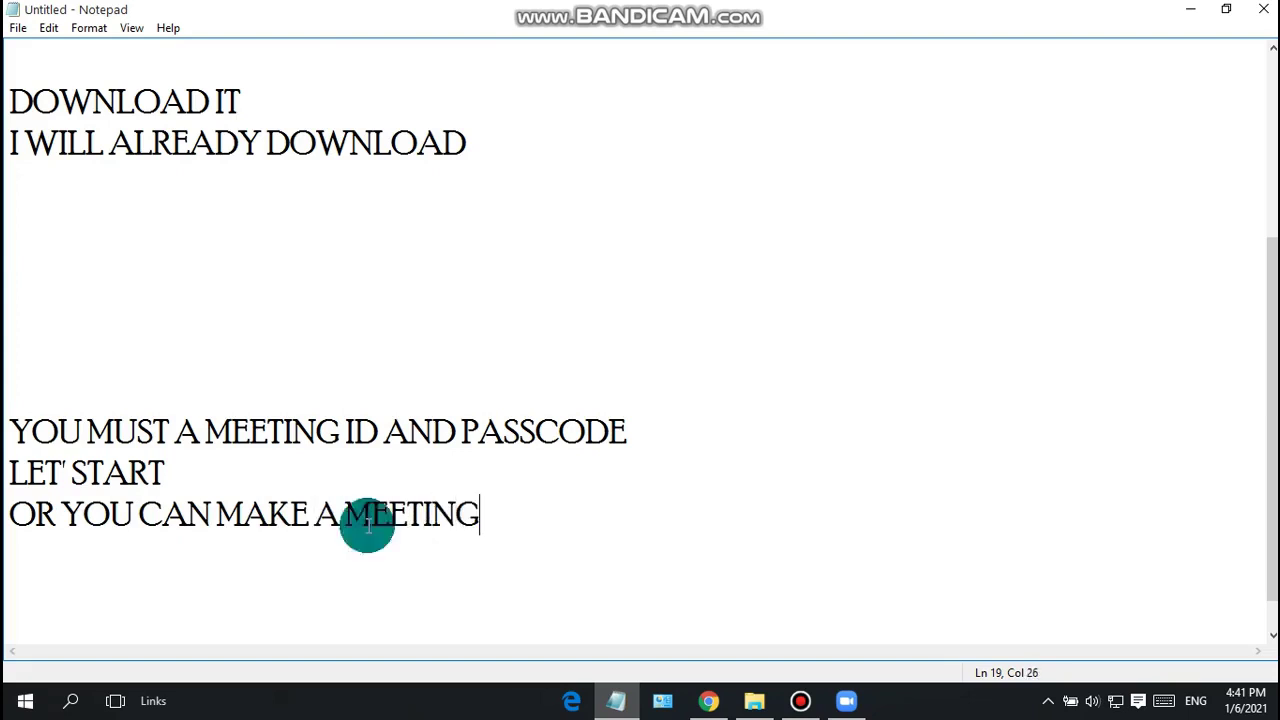
# Step: Minimize Notepad, show the personal meeting's invitation in Zoom and highlight its passcode
pyautogui.click(1190, 9)
pyautogui.click(678, 64)
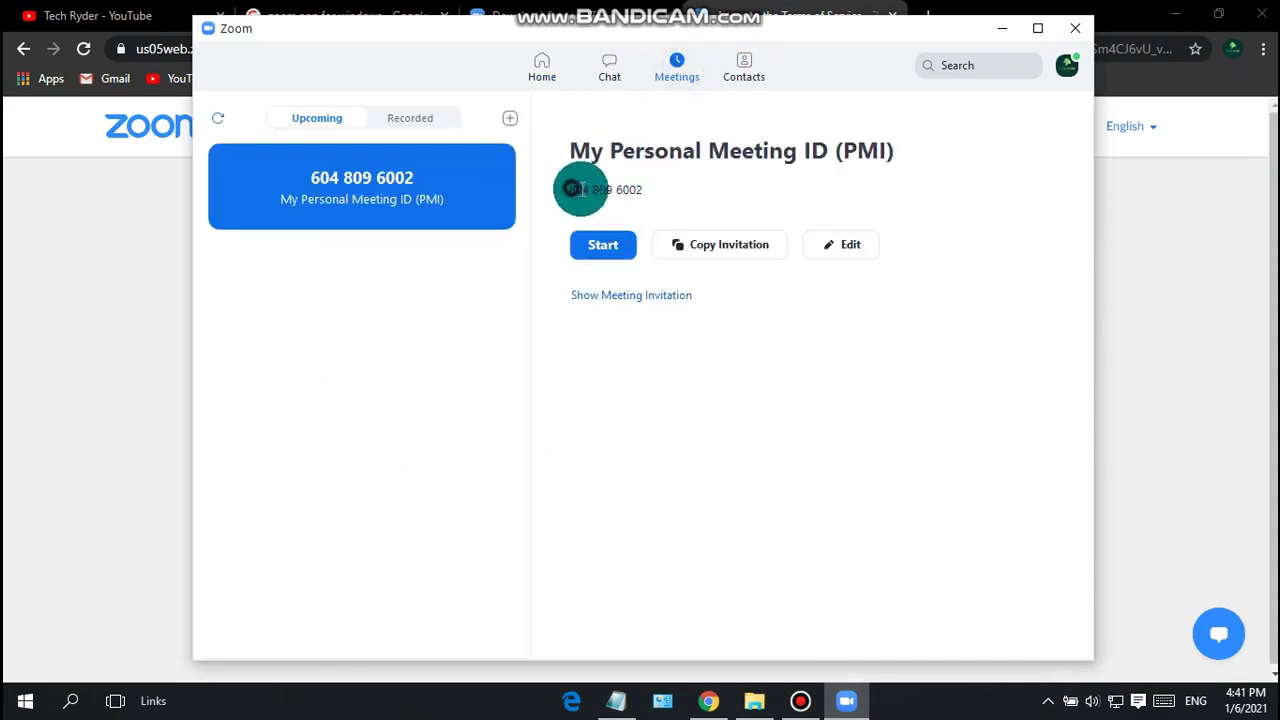
pyautogui.click(620, 296)
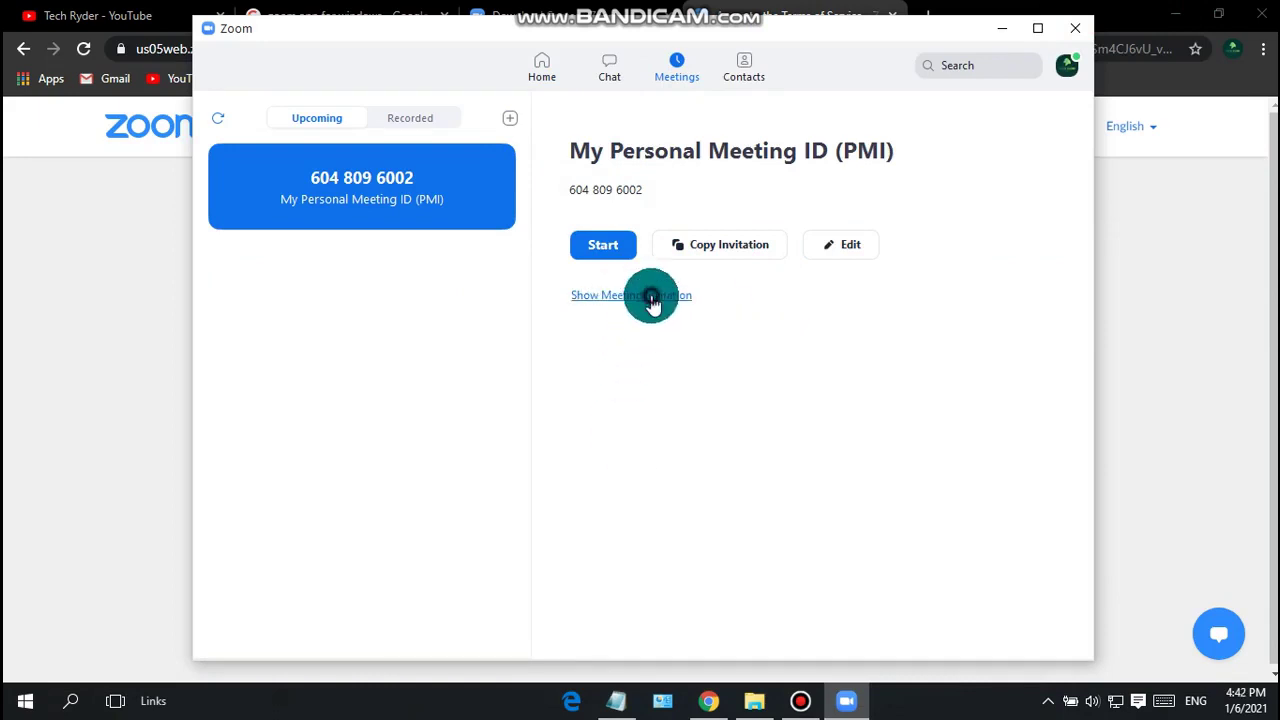
pyautogui.click(648, 296)
pyautogui.moveTo(620, 437); pyautogui.dragTo(664, 436)
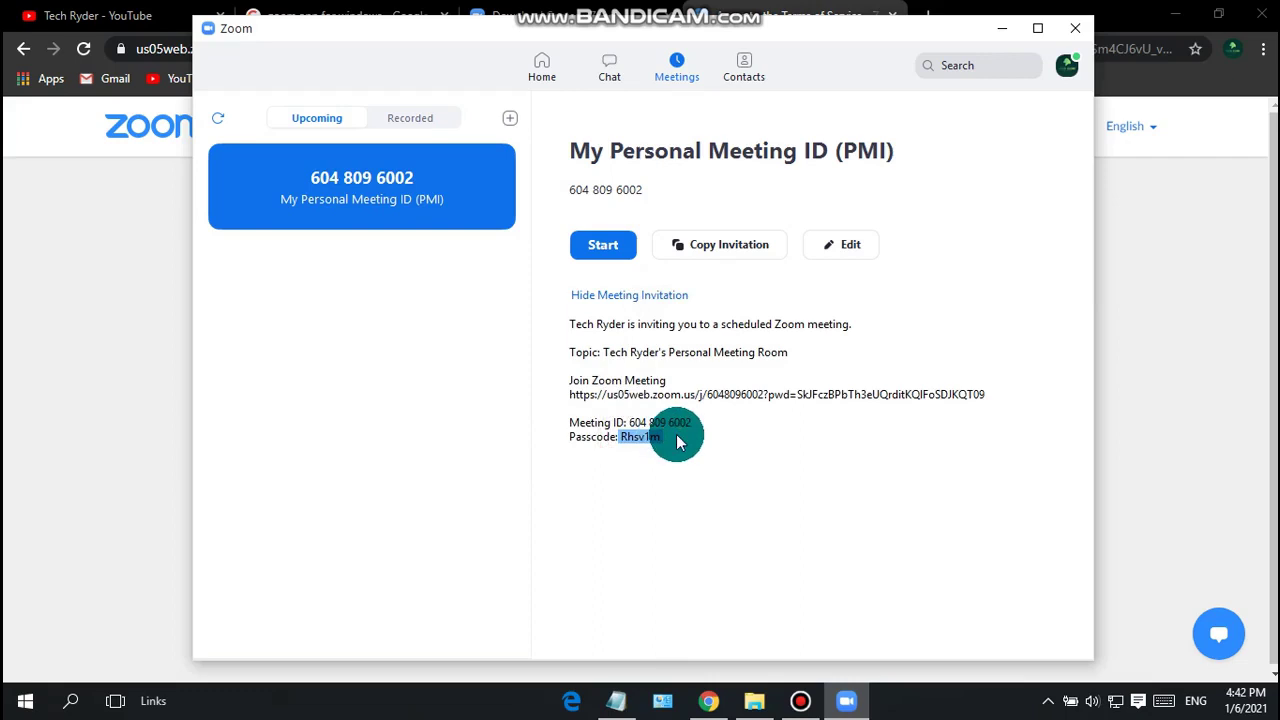
# Step: Return to Zoom's home view, start a new meeting and join it with computer audio
pyautogui.click(608, 63)
pyautogui.click(541, 62)
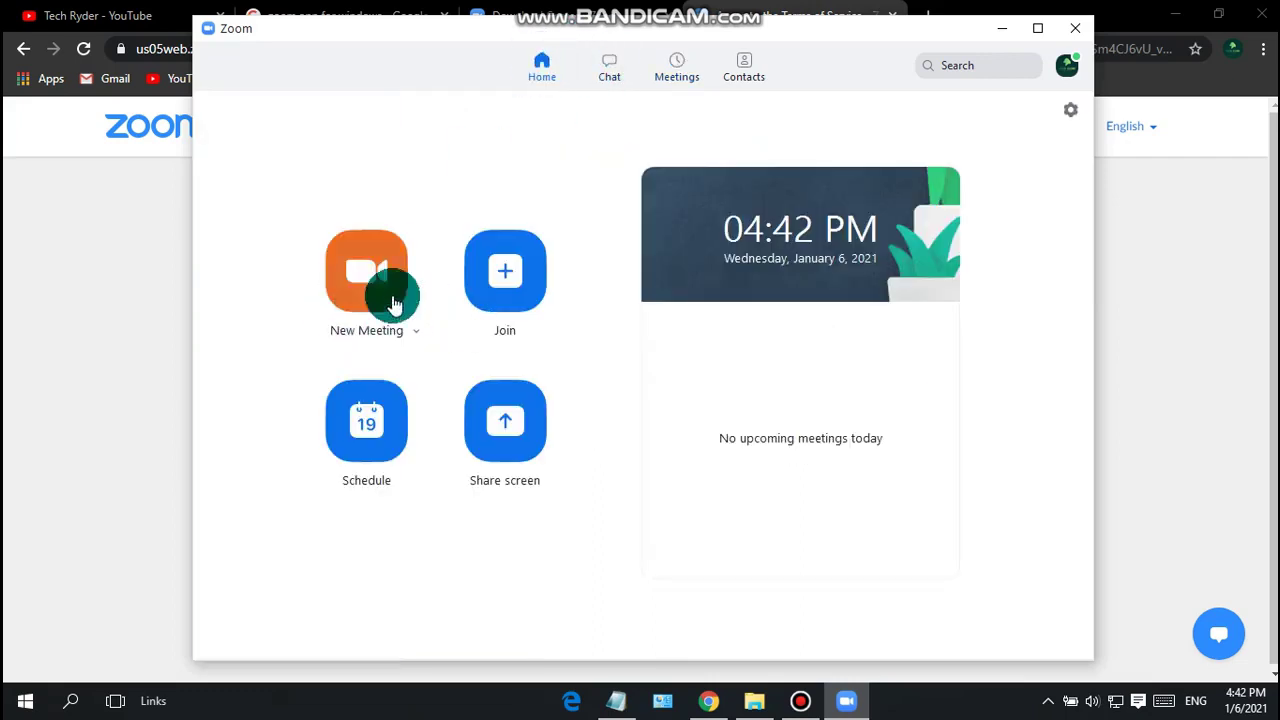
pyautogui.click(350, 284)
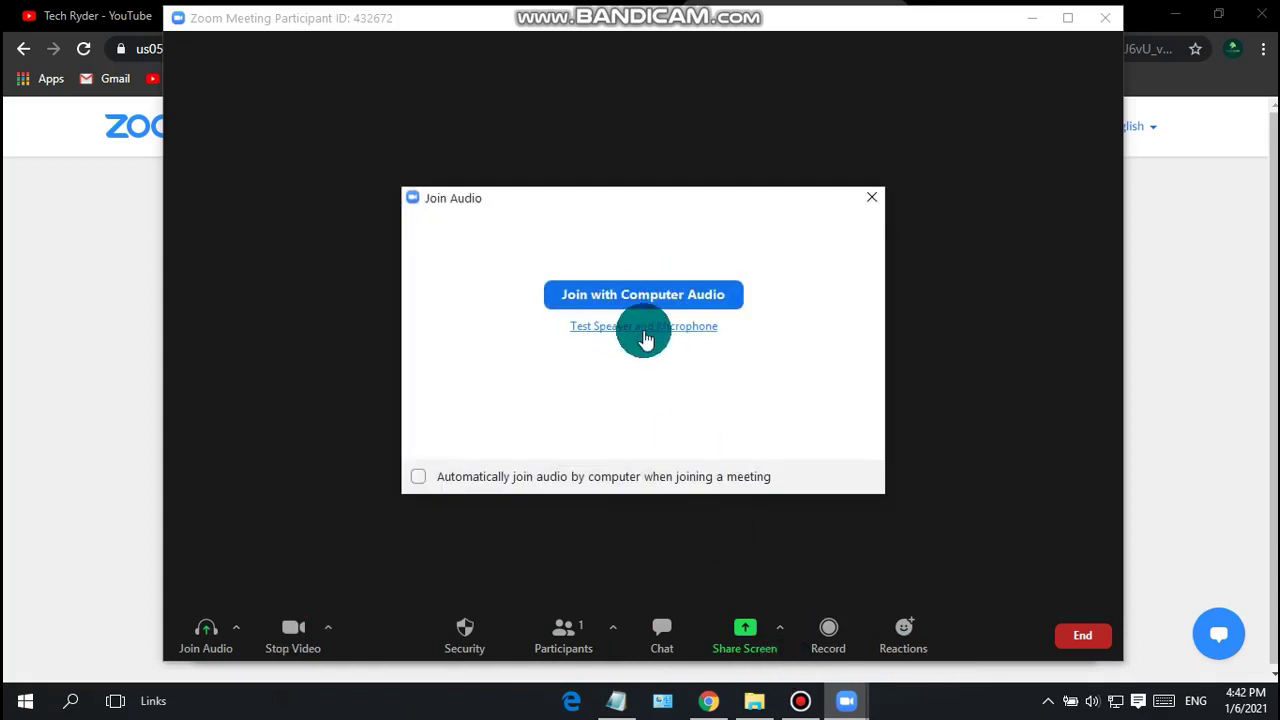
pyautogui.click(691, 300)
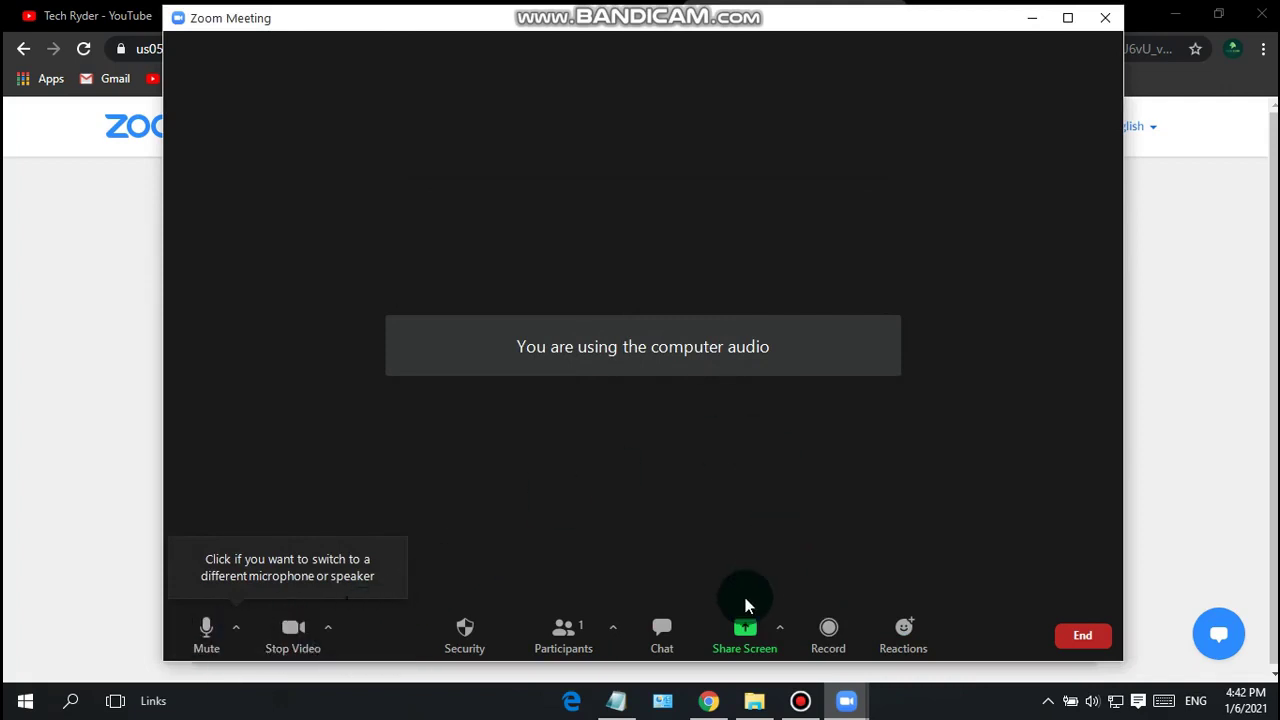
# Step: Share the Chrome window with the "Agree to the Terms of Service" page in the meeting
pyautogui.click(750, 638)
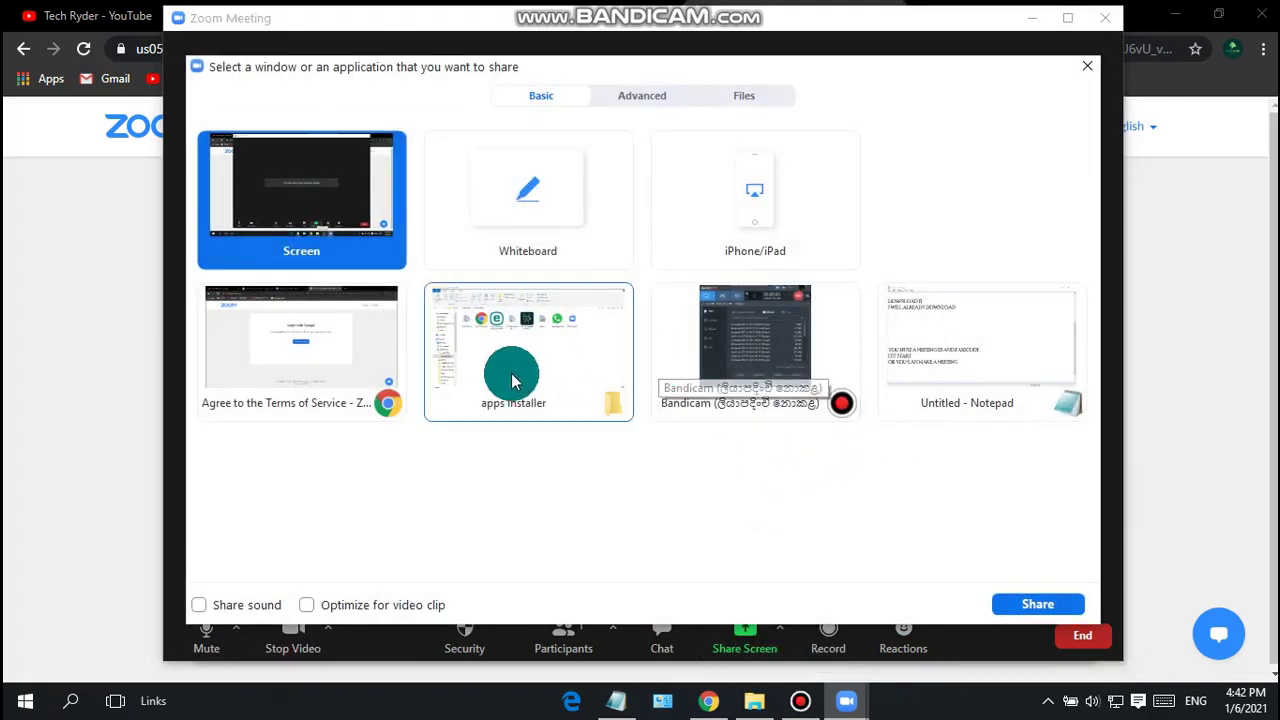
pyautogui.click(316, 383)
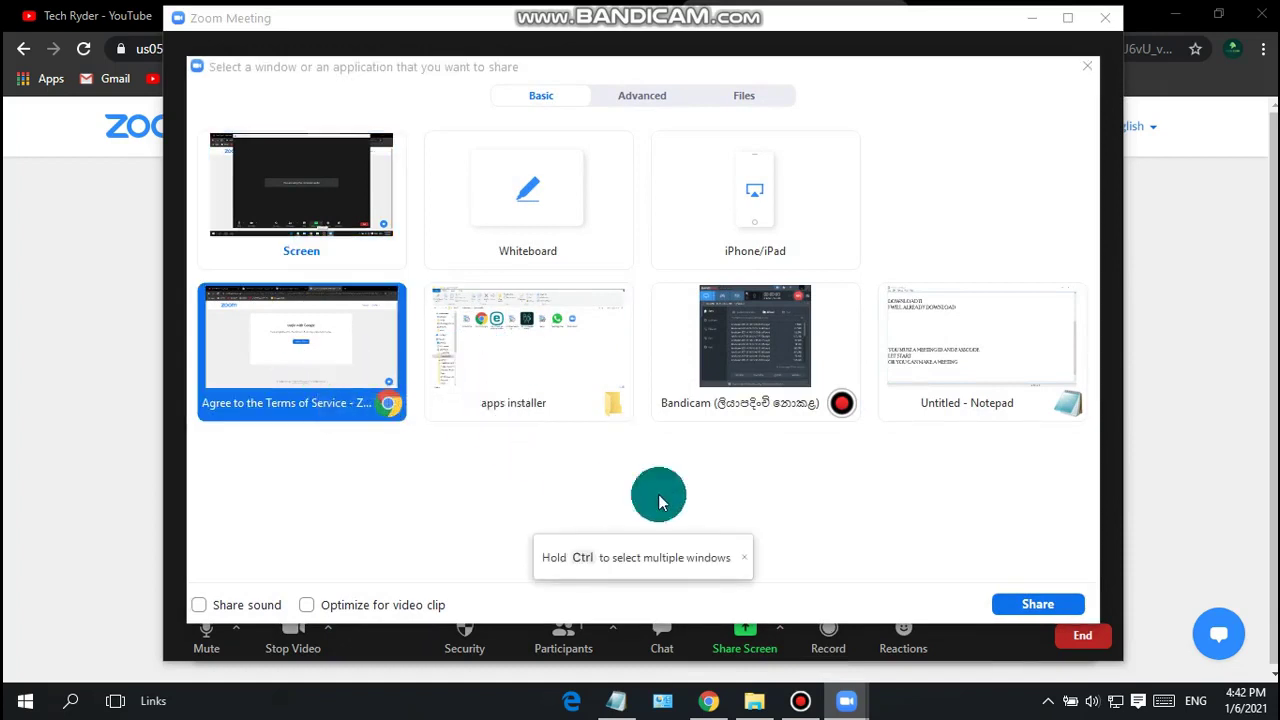
pyautogui.click(1016, 610)
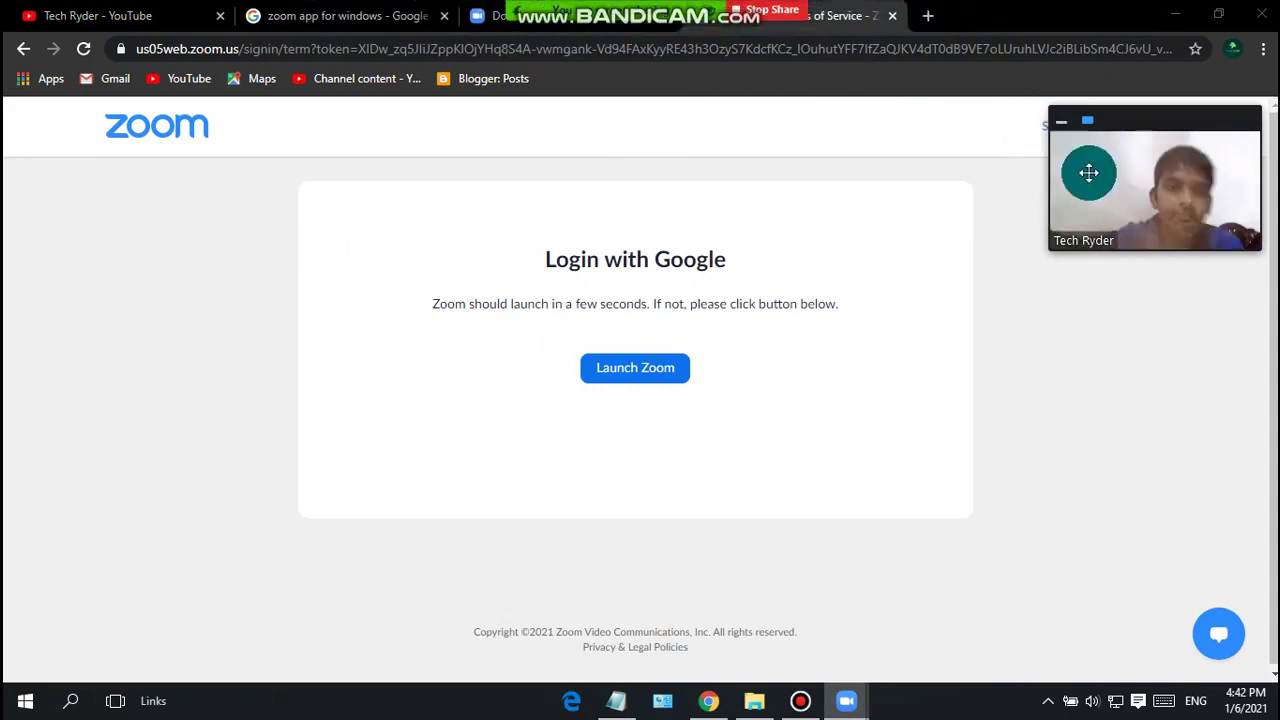
# Step: Leave the Zoom meeting and close the browser tab that it opens
pyautogui.moveTo(665, 43)
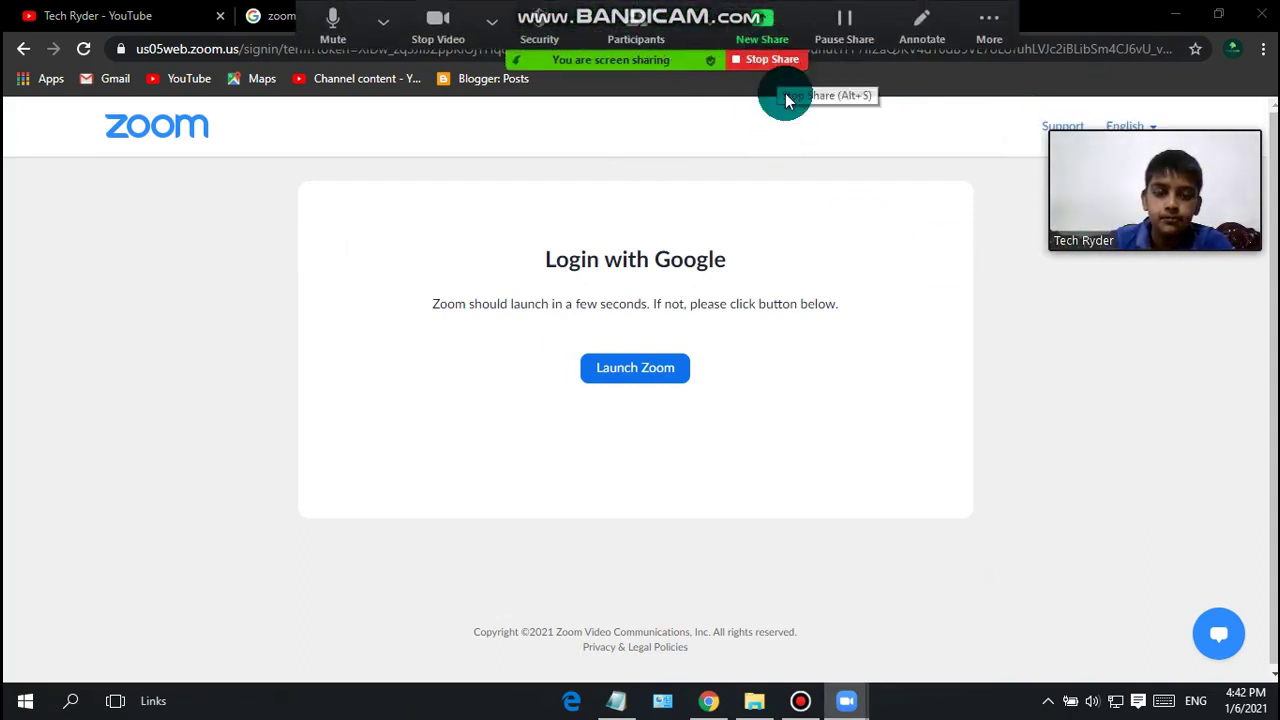
pyautogui.moveTo(857, 692)
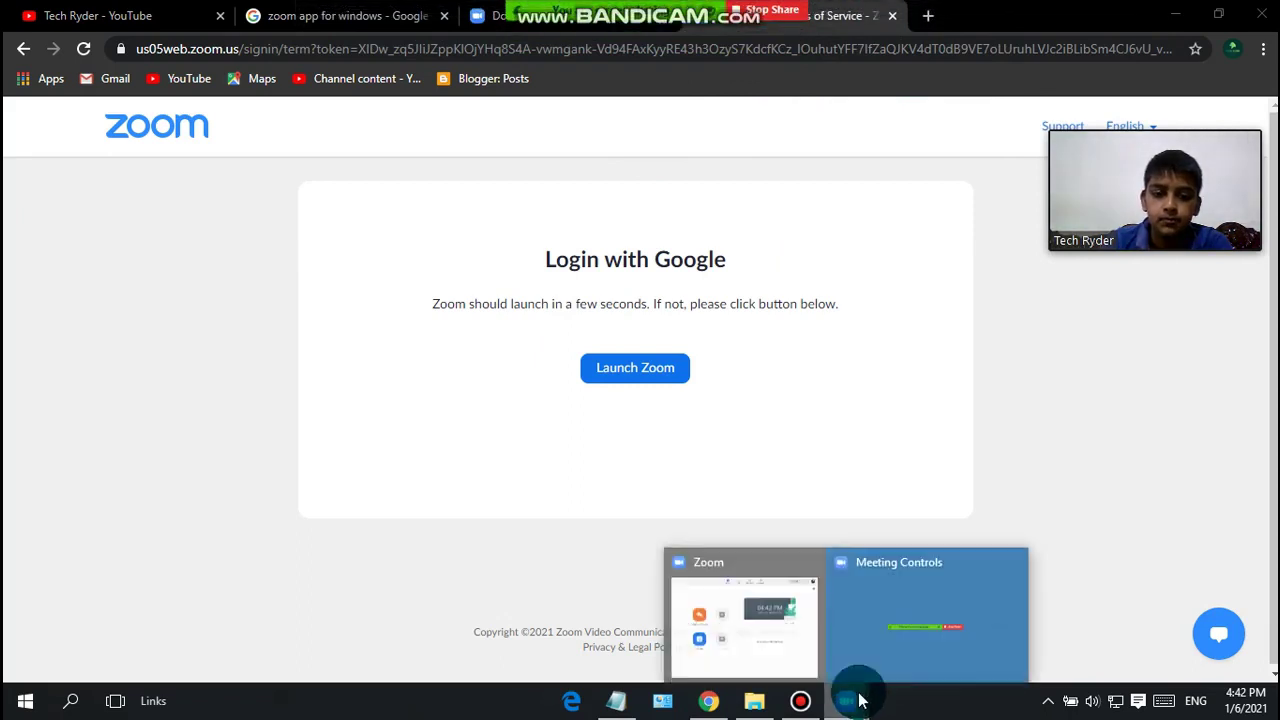
pyautogui.click(1018, 560)
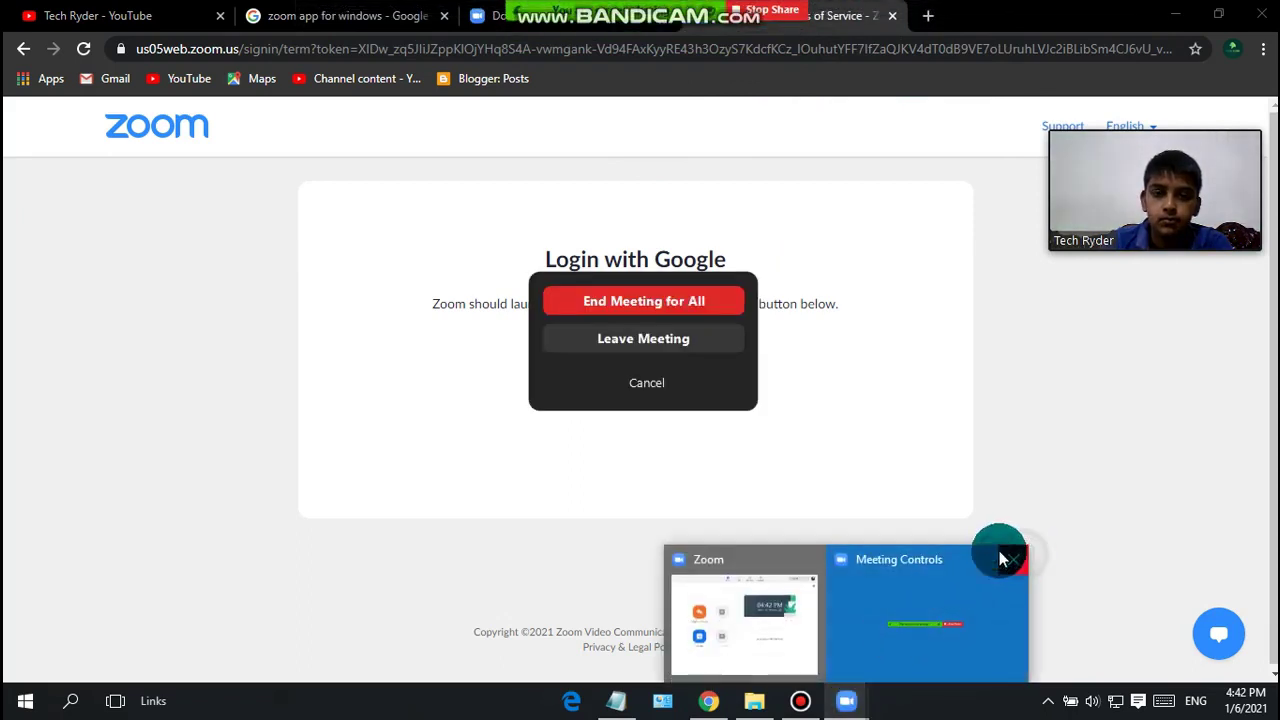
pyautogui.click(676, 336)
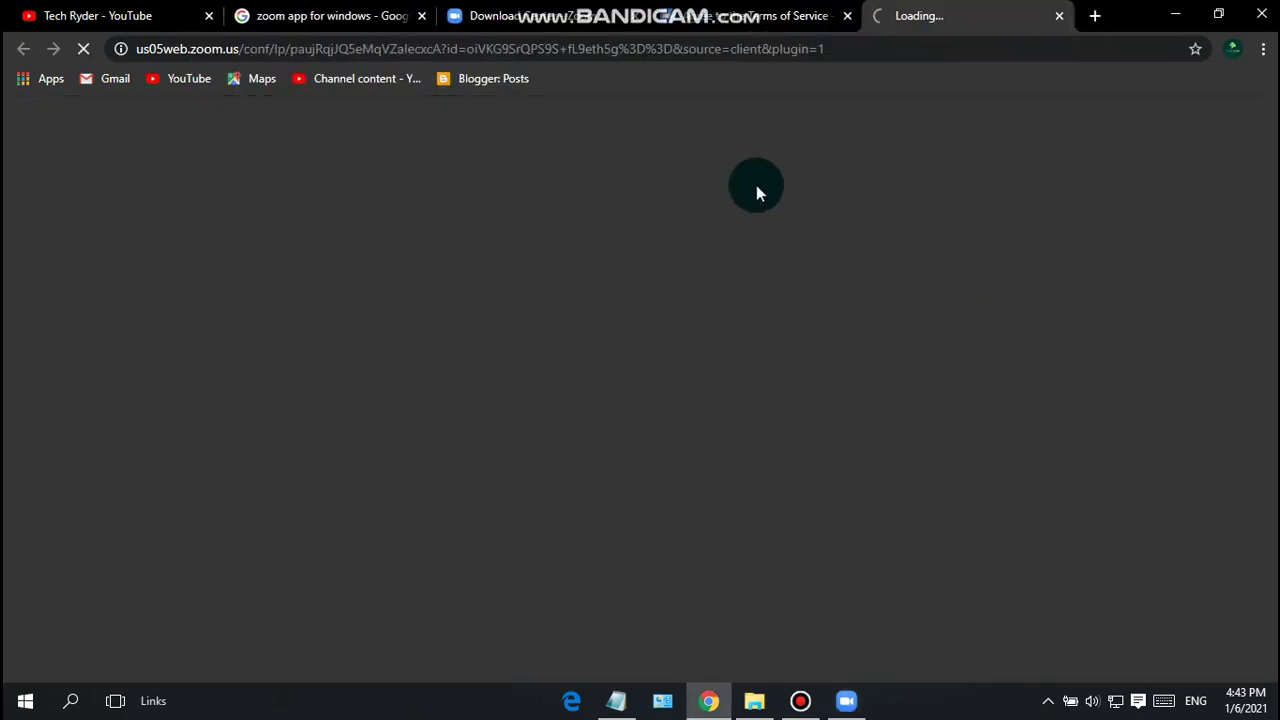
pyautogui.click(1060, 18)
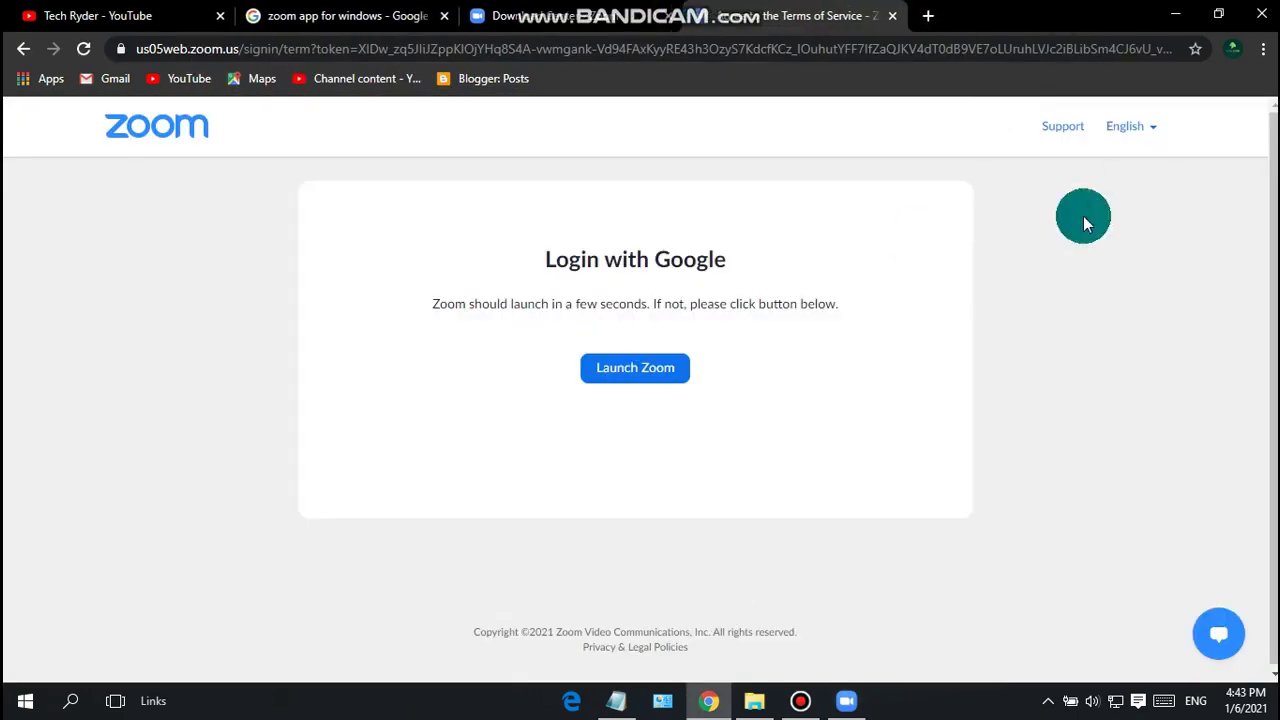
# Step: Switch to Notepad and add the line "NOW YOU CAN MAKE MEETING OR JOIN A MEETING" below the existing notes, after a blank line
pyautogui.click(617, 700)
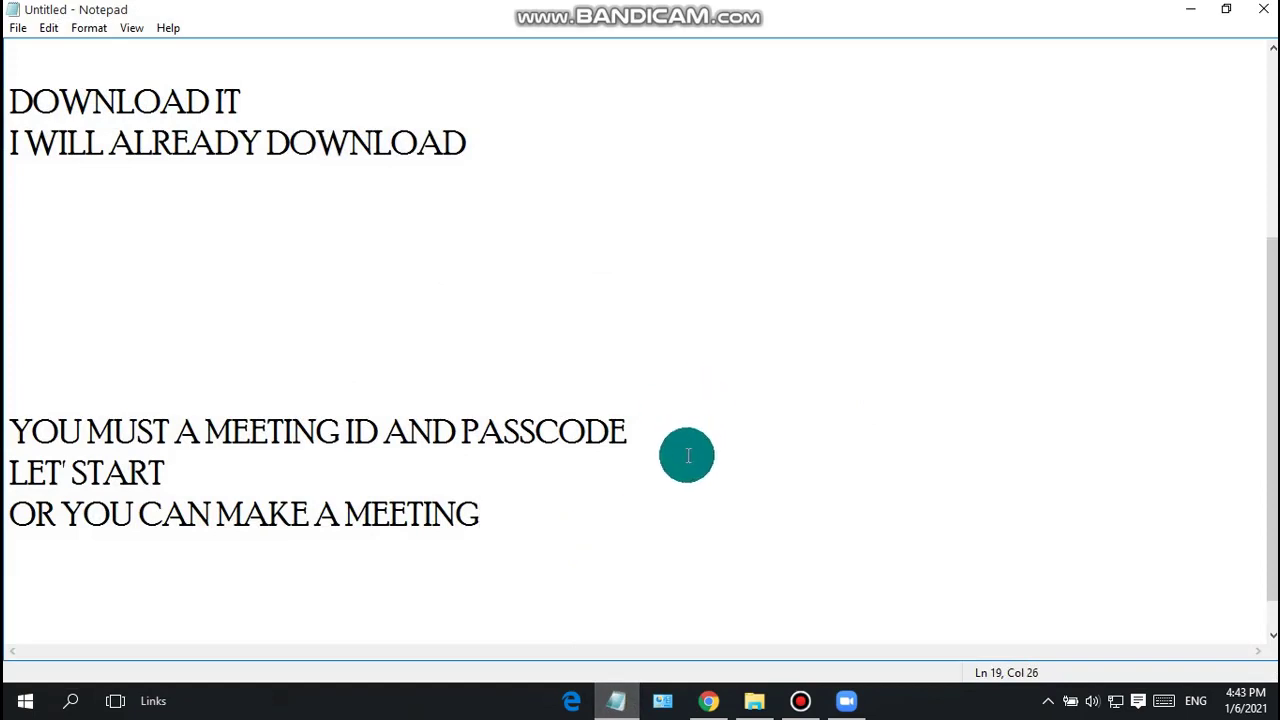
pyautogui.press('Return')
pyautogui.press('Return')
pyautogui.write('NOW')
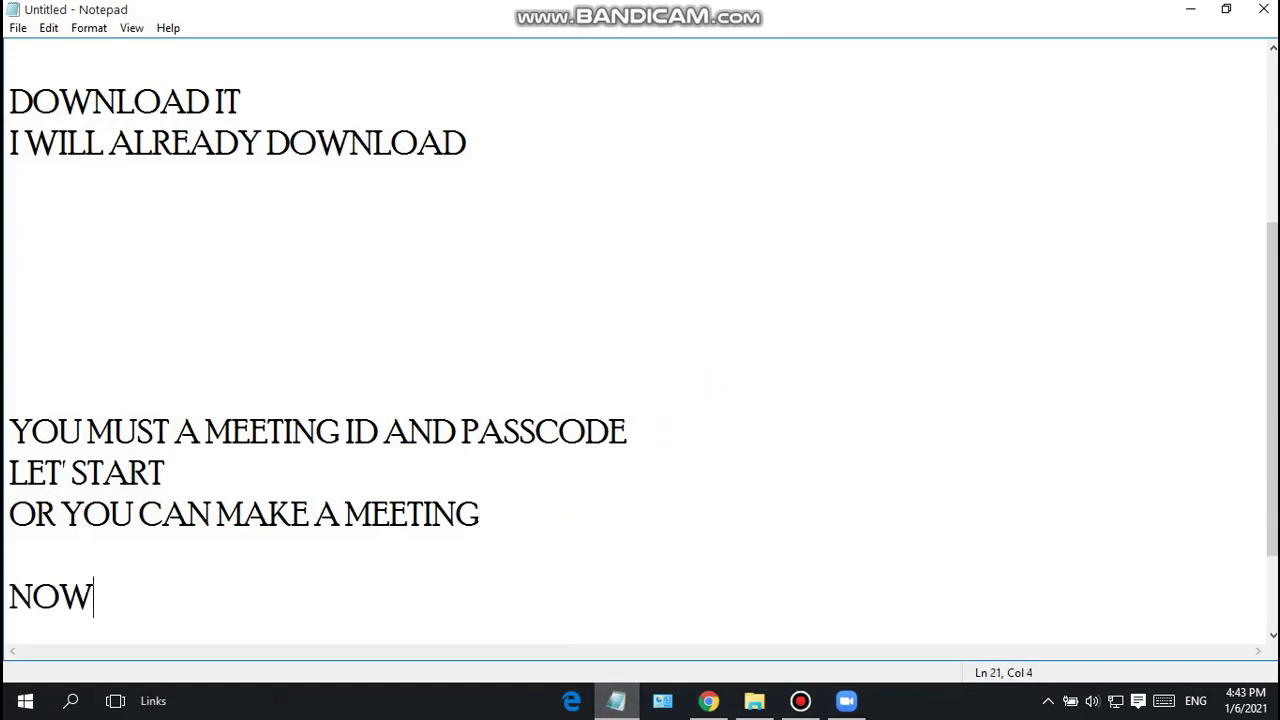
pyautogui.write(' YOU CAN ')
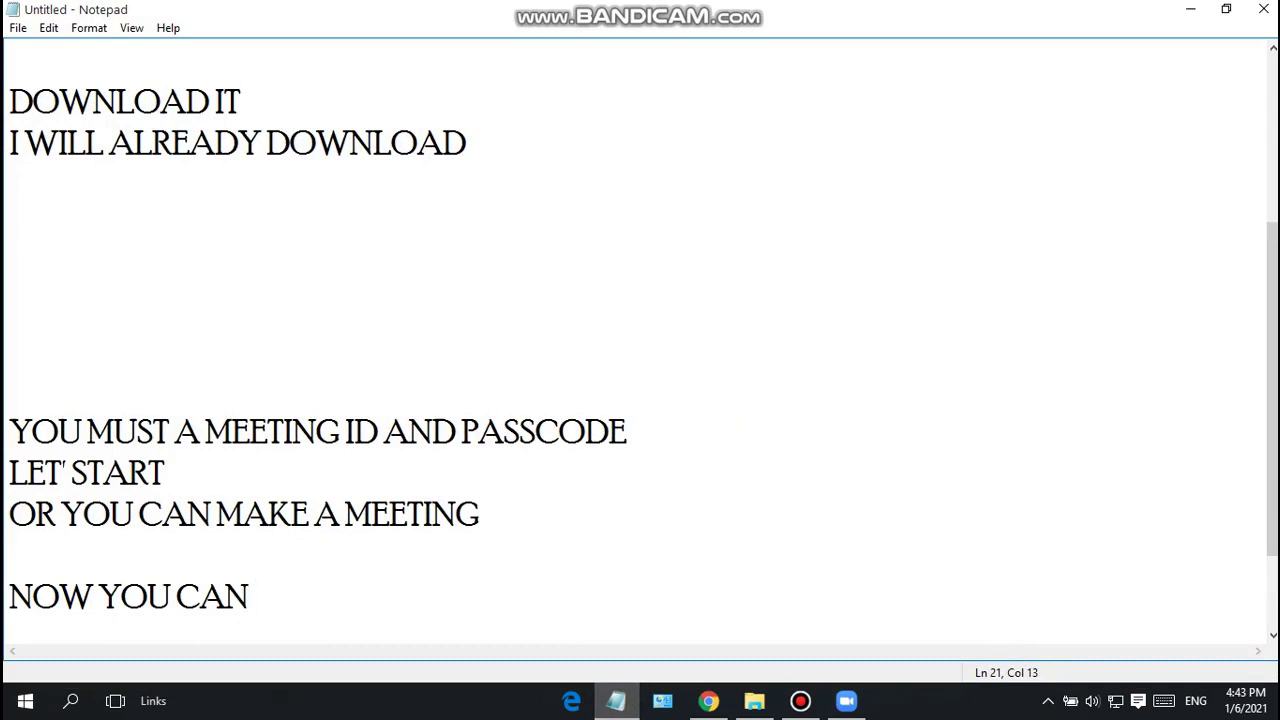
pyautogui.write('MAK')
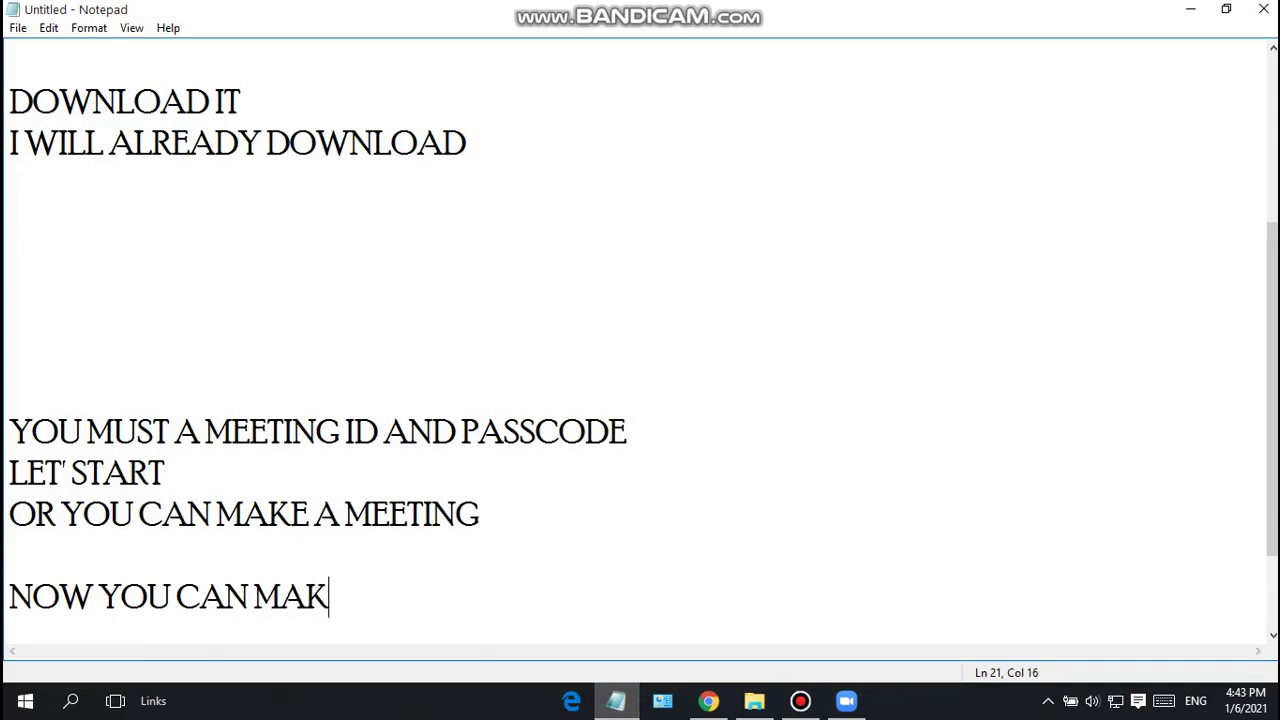
pyautogui.write('E MEETI')
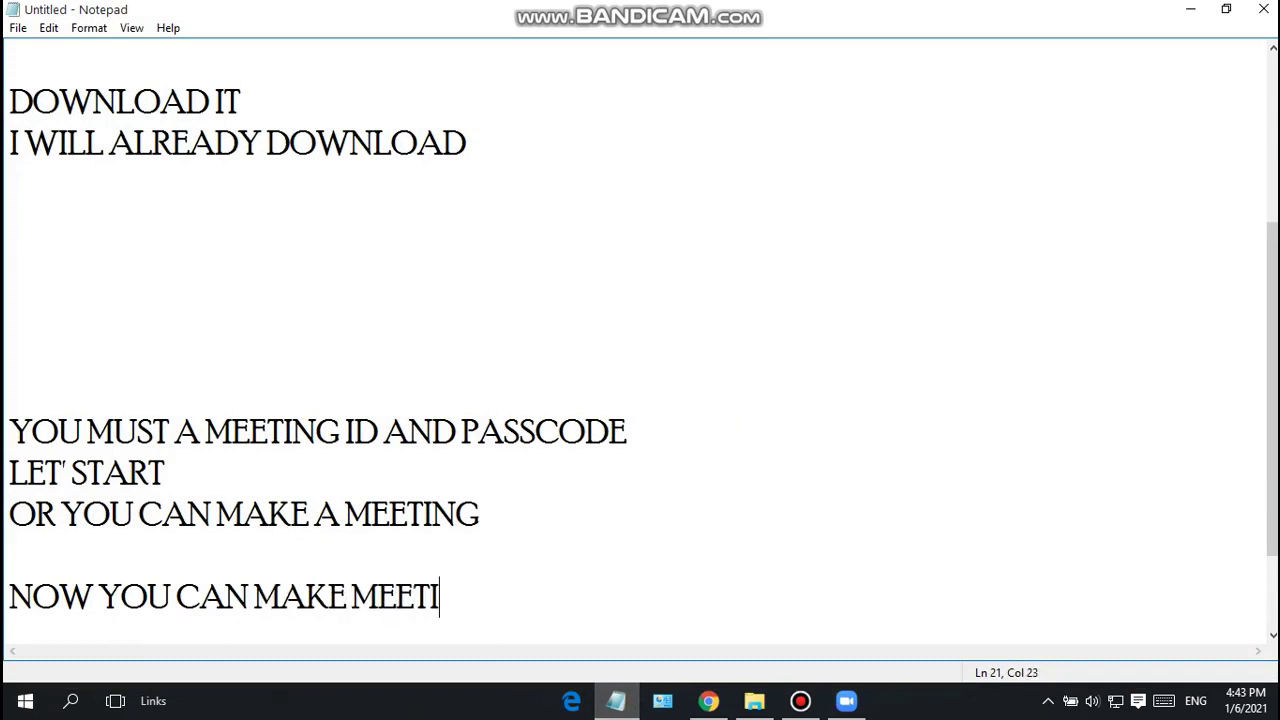
pyautogui.write('NG OR ')
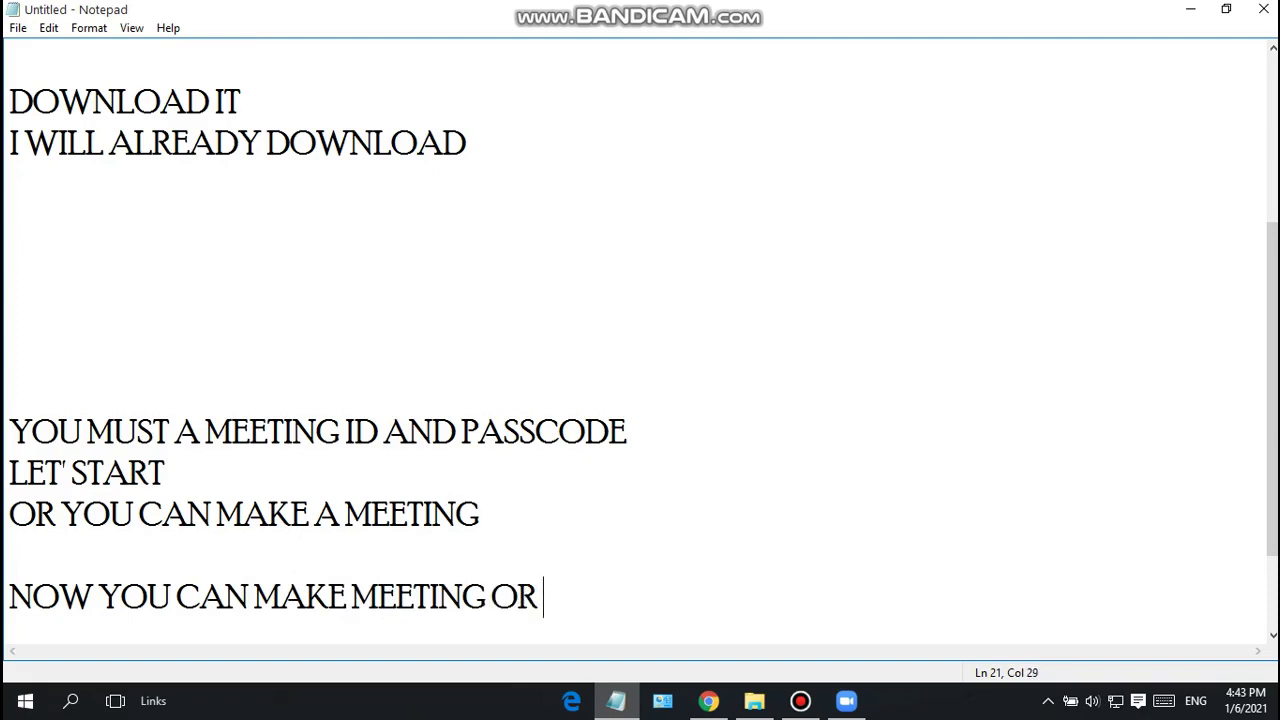
pyautogui.write('JOIN A')
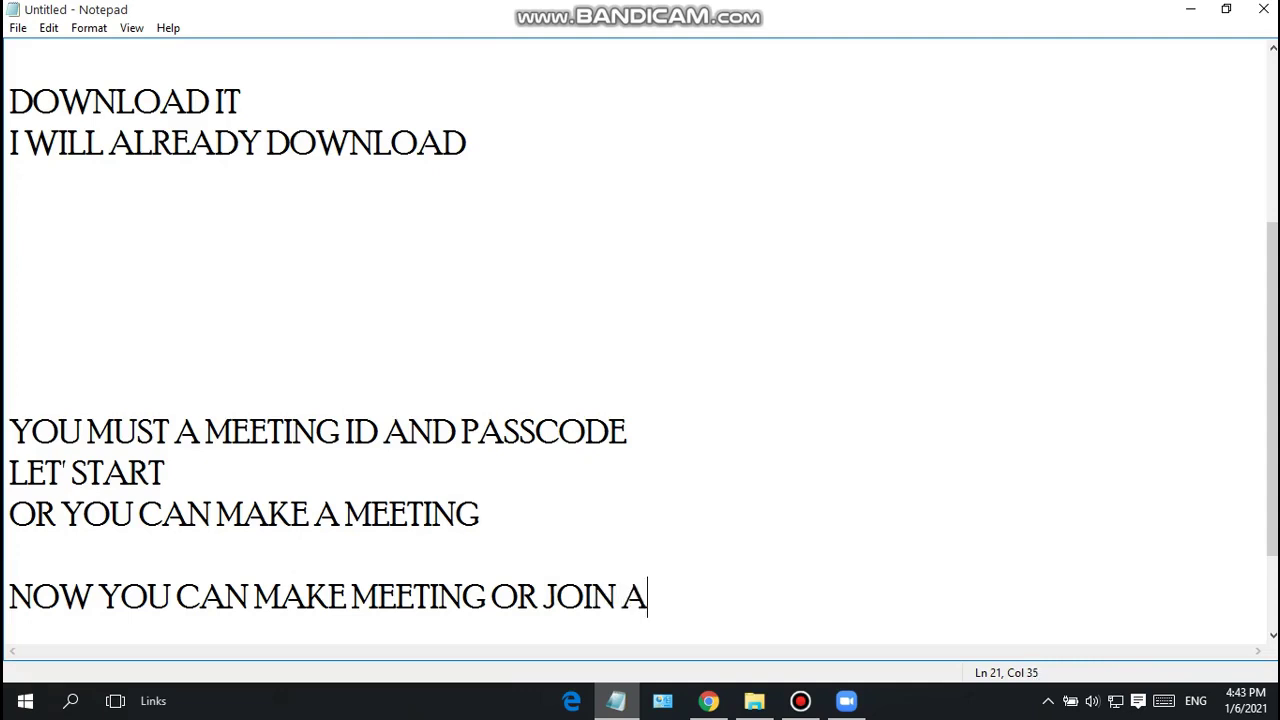
pyautogui.write(' MEETI')
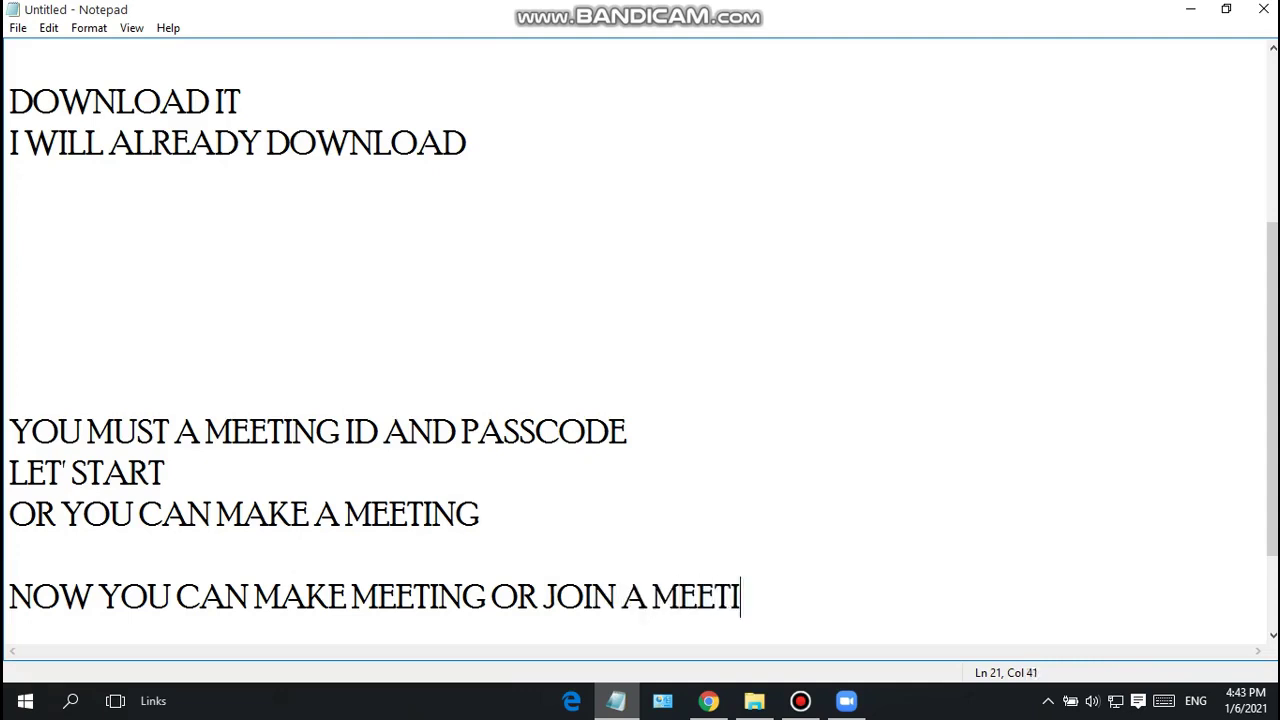
pyautogui.write('NG')
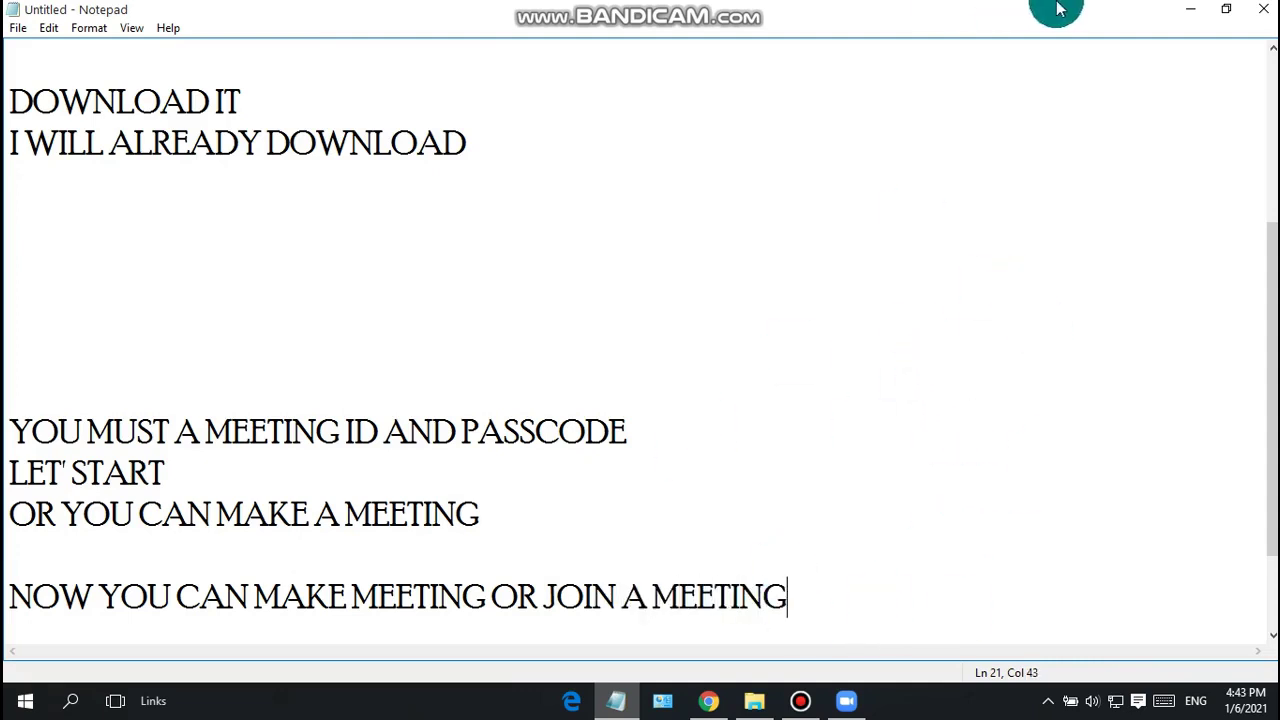
# Step: Minimize Notepad and show the home page of the Tech Ryder YouTube channel in Chrome
pyautogui.click(1172, 10)
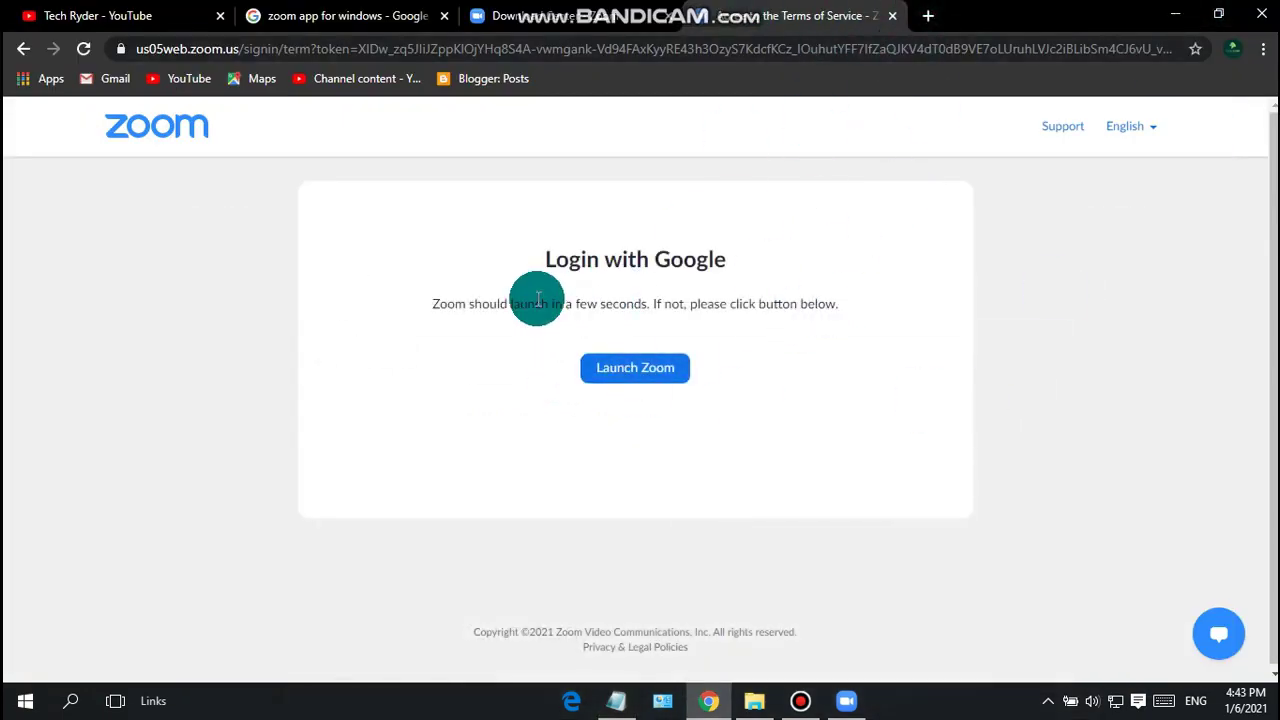
pyautogui.click(485, 15)
pyautogui.click(320, 15)
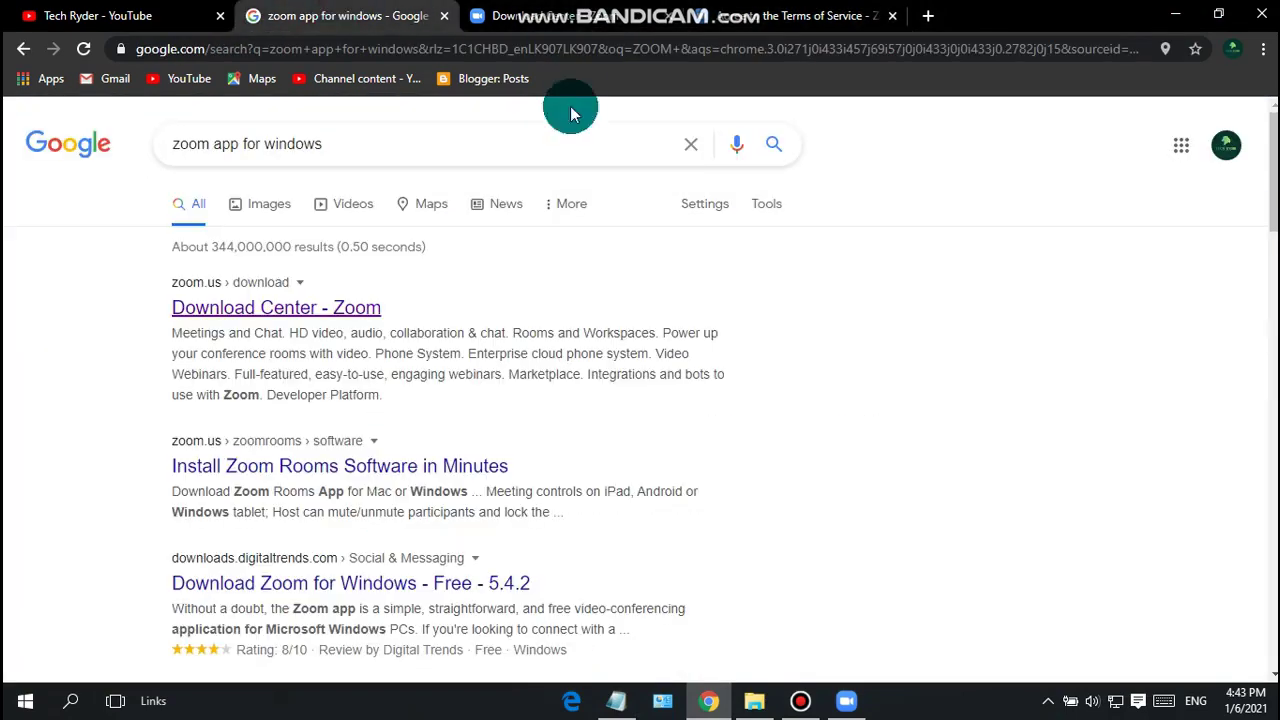
pyautogui.click(186, 15)
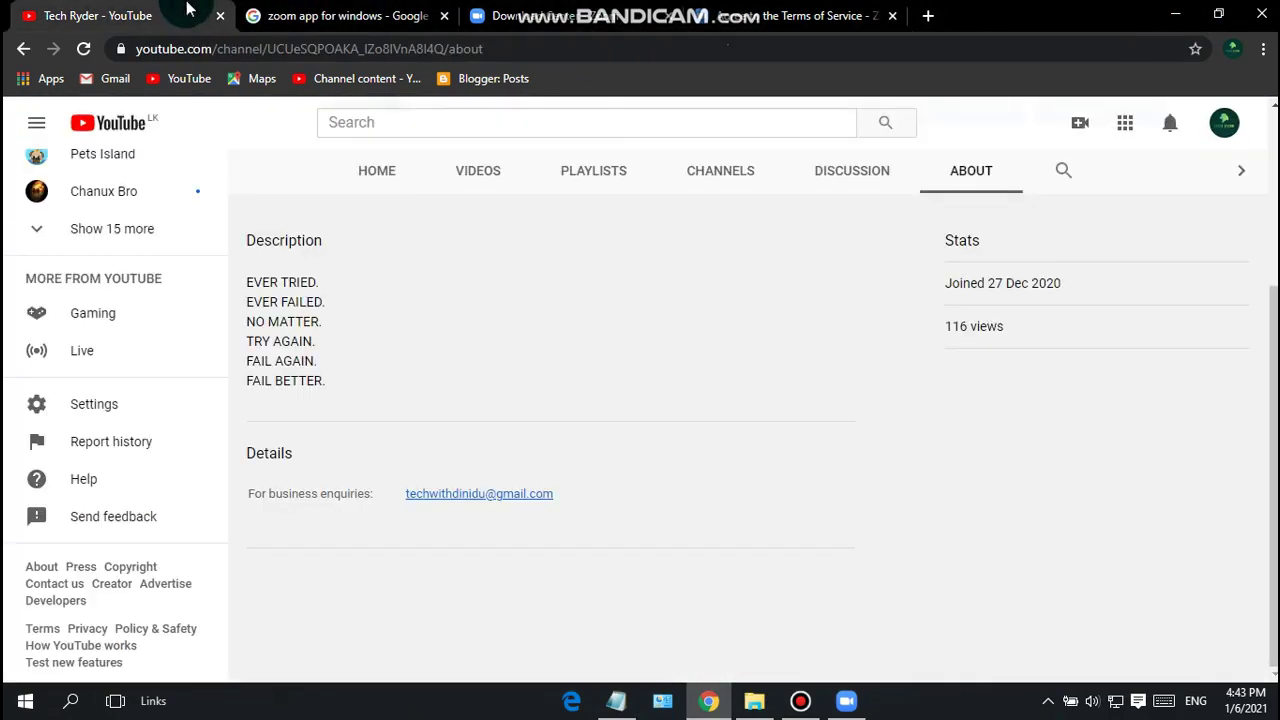
pyautogui.click(385, 185)
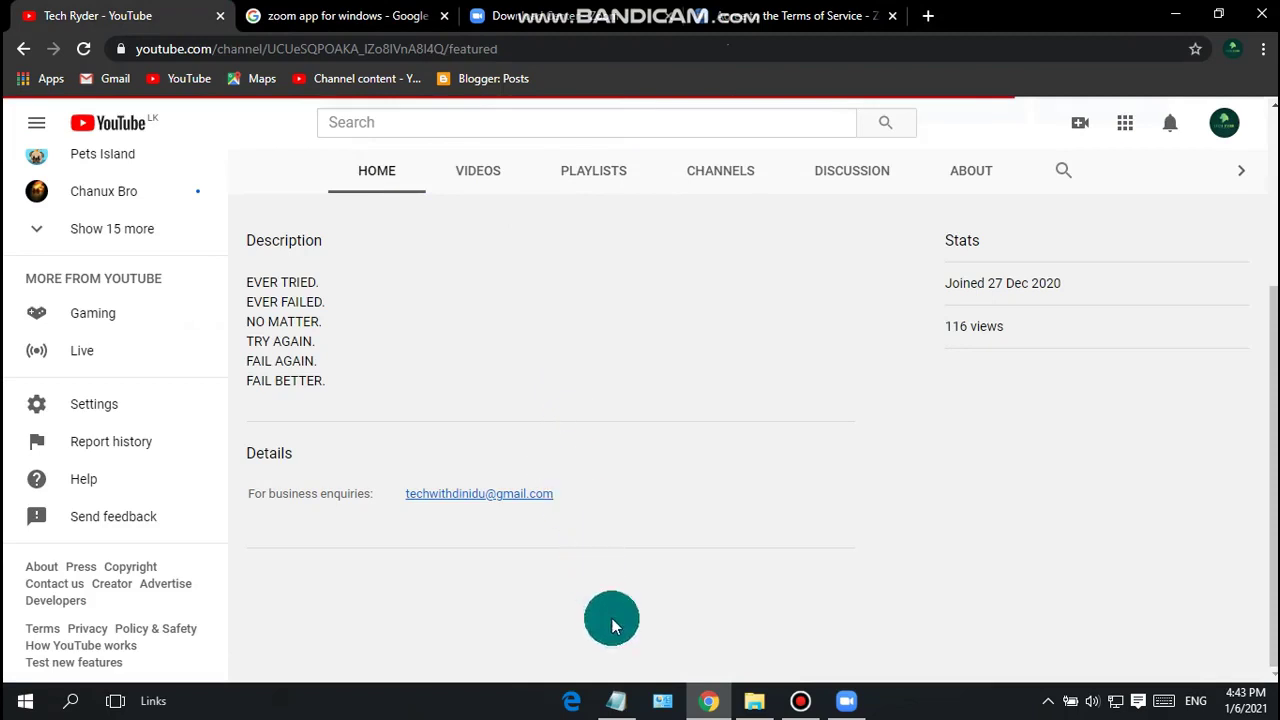
# Step: In Notepad, add "PLEASE SUBSCRIBE MY YOUTUBE CHANNEL" with a row of dots after a blank line, and minimize it to show the channel
pyautogui.moveTo(602, 710)
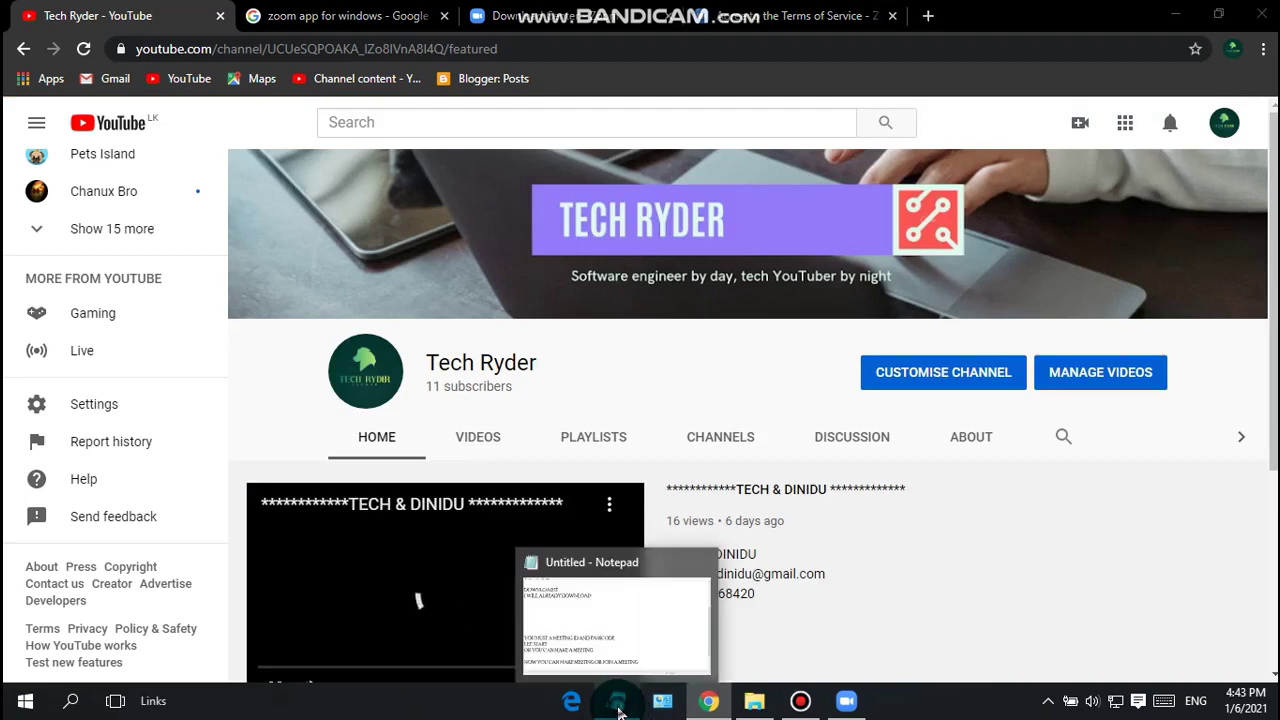
pyautogui.click(616, 706)
pyautogui.press('Return')
pyautogui.press('Return')
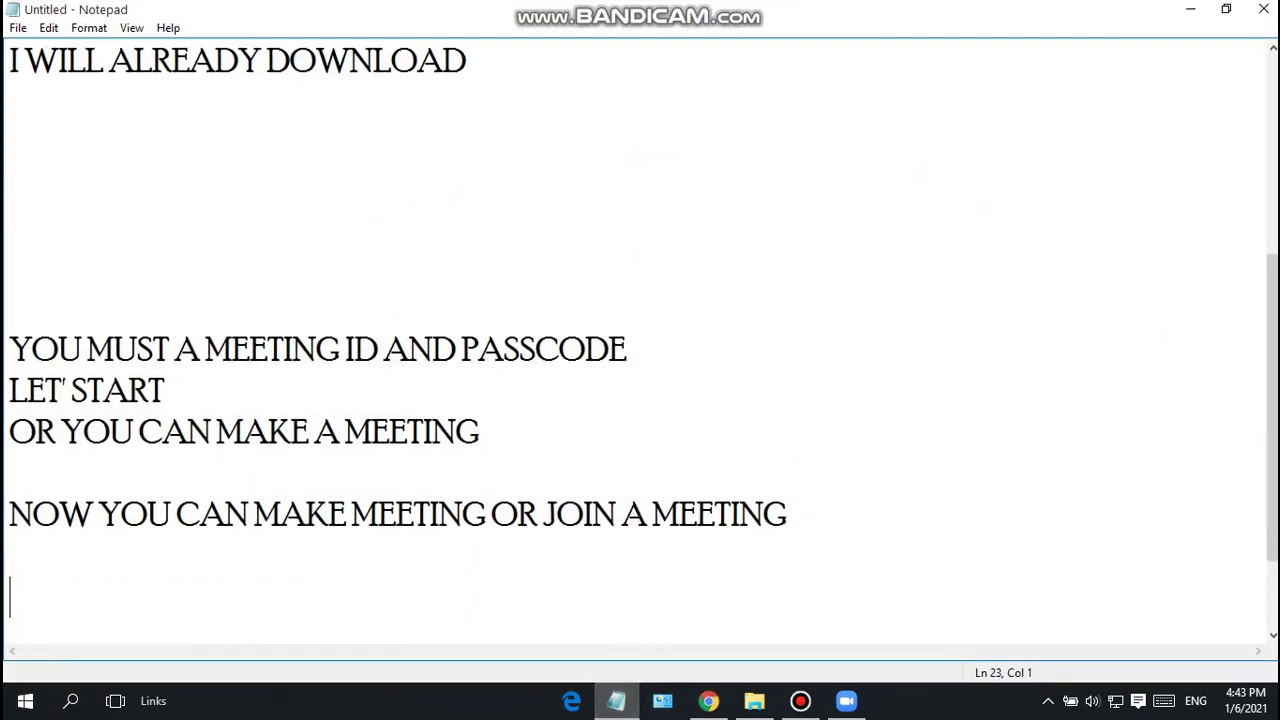
pyautogui.write('PLEAS')
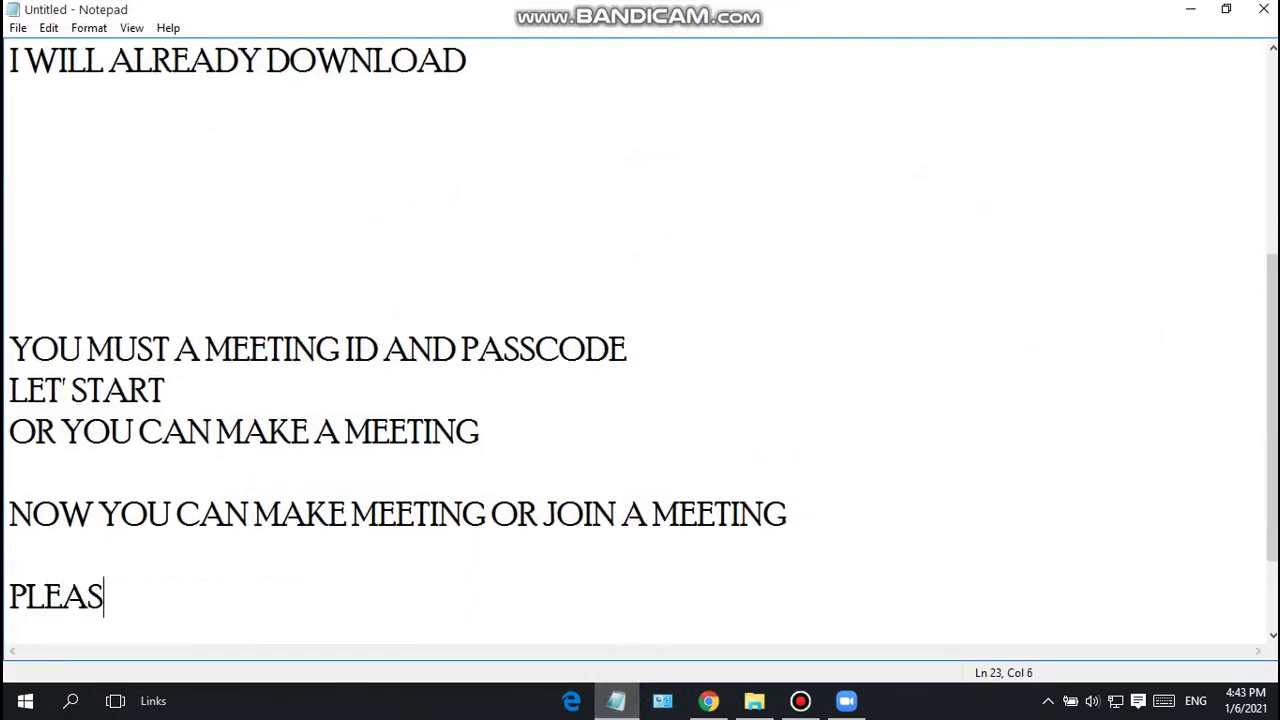
pyautogui.write('E SUB')
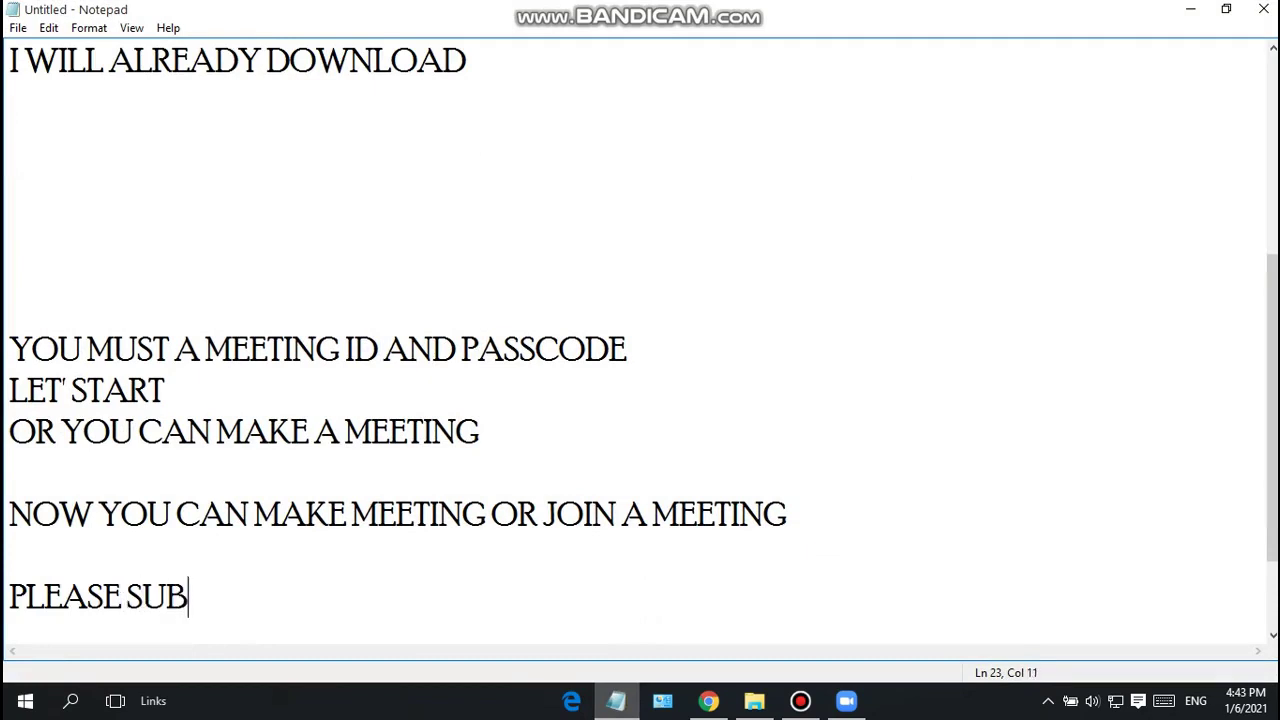
pyautogui.write('SCRIBE MY')
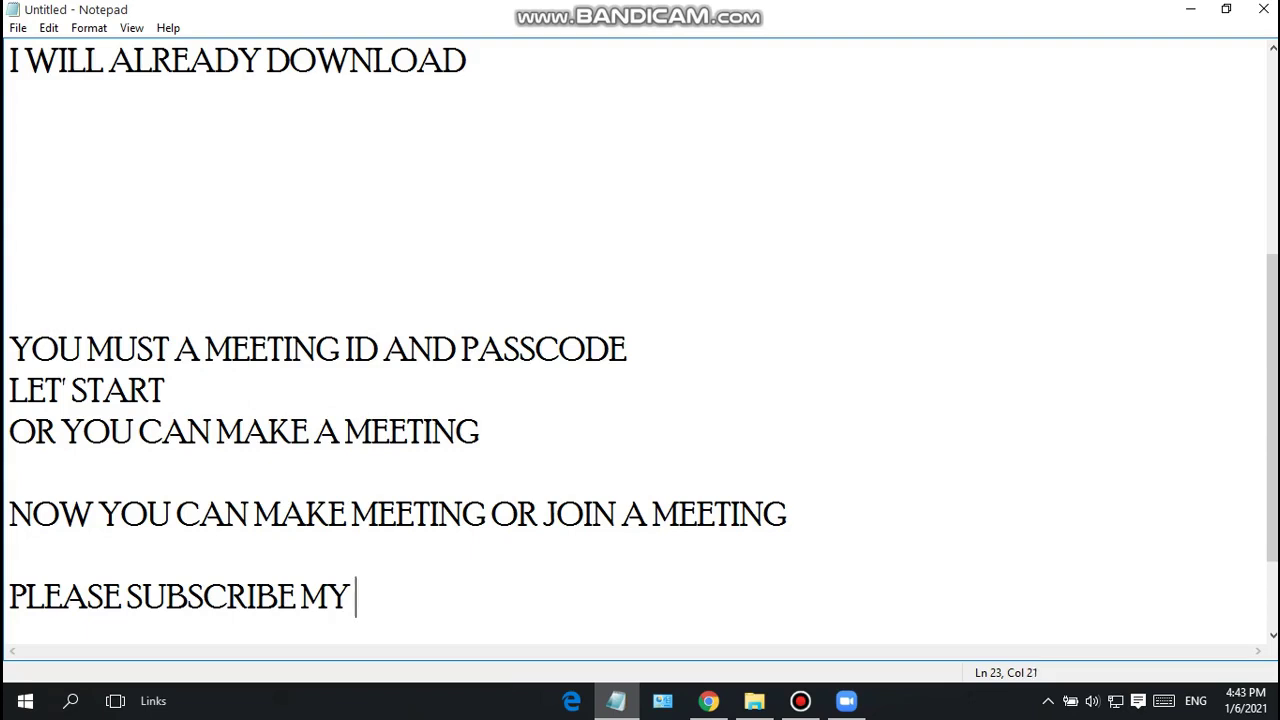
pyautogui.write(' YOUTUBE')
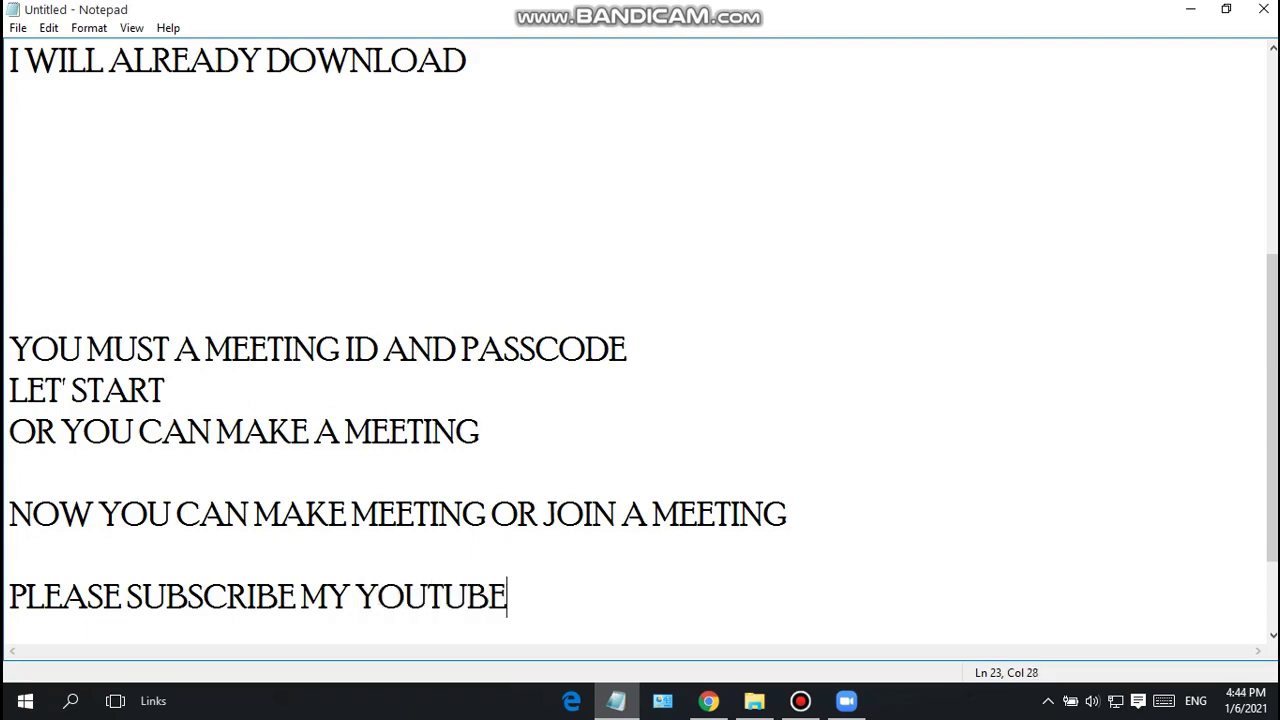
pyautogui.write(' CHANNEL.............................')
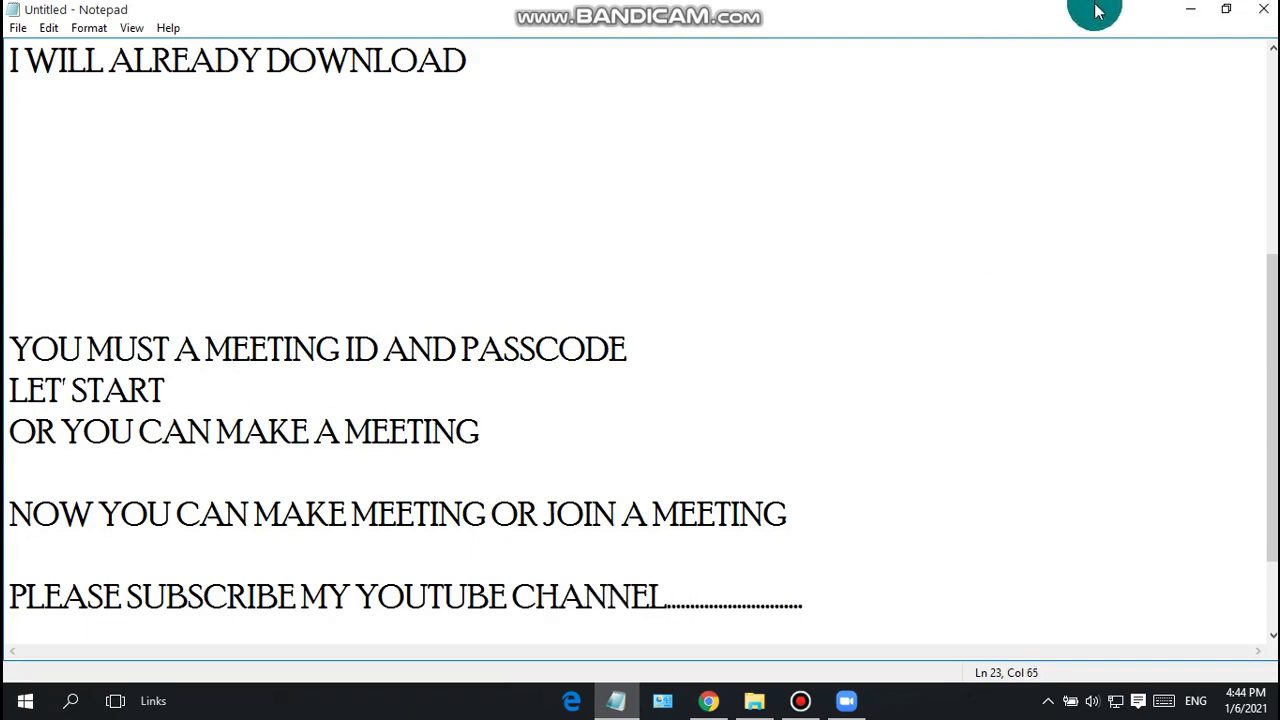
pyautogui.click(1185, 9)
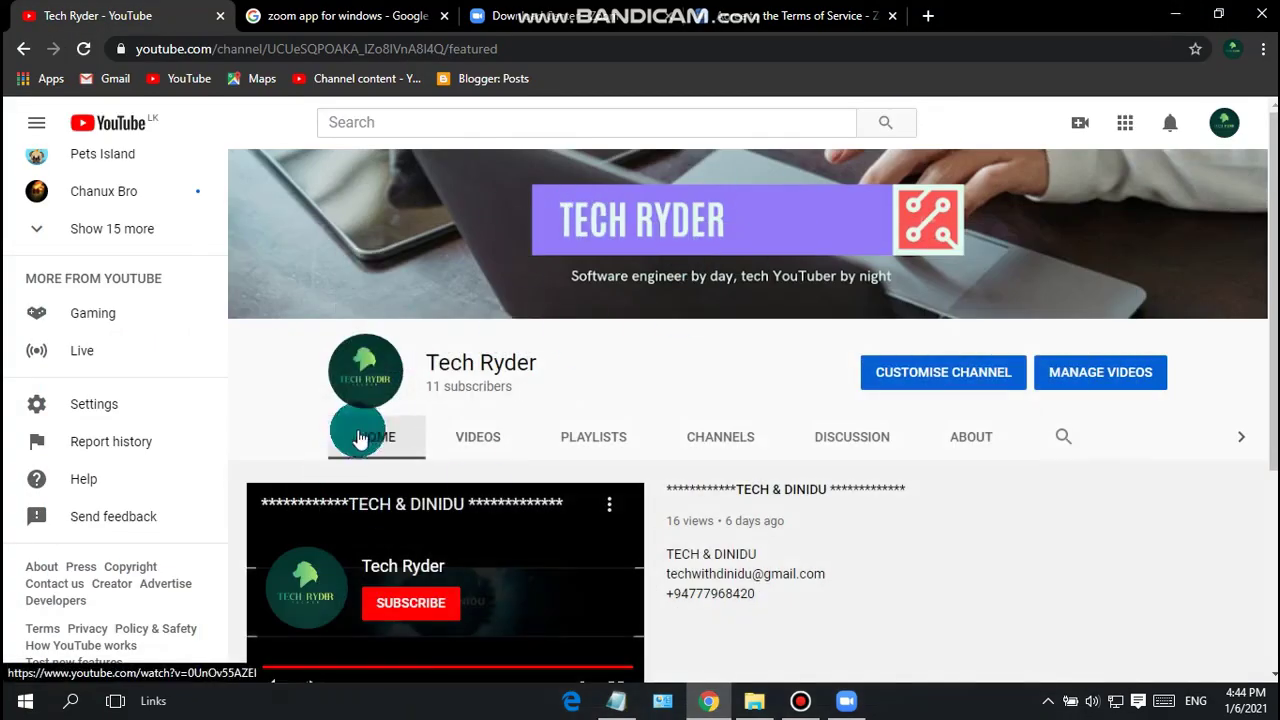
# Step: Return to Notepad, insert a long run of blank lines, and write "IAM TECH RYD" on an empty line well below the notes
pyautogui.click(616, 700)
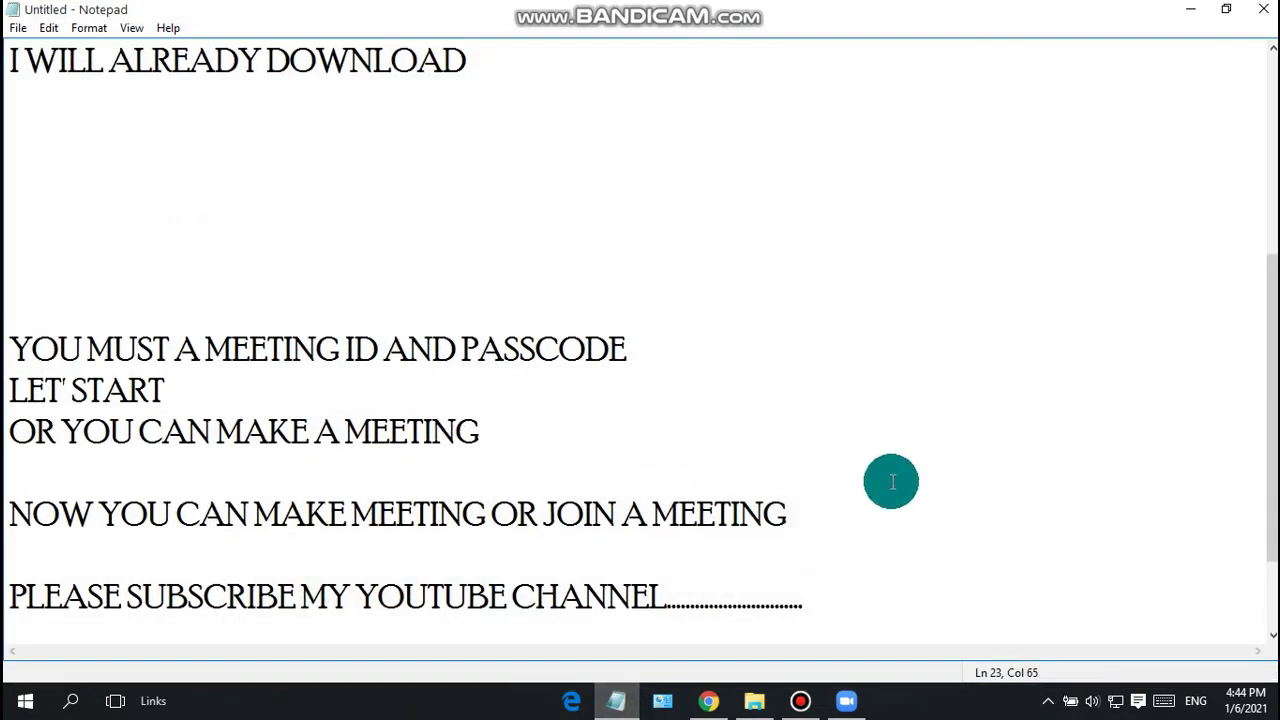
pyautogui.press('Return')
pyautogui.press('Return')
pyautogui.press('Return')
pyautogui.press('Return')
pyautogui.press('Return')
pyautogui.press('Return')
pyautogui.press('Return')
pyautogui.press('Return')
pyautogui.press('Return')
pyautogui.press('Return')
pyautogui.press('Return')
pyautogui.press('Return')
pyautogui.press('Return')
pyautogui.press('Return')
pyautogui.press('Return')
pyautogui.press('Return')
pyautogui.press('Return')
pyautogui.press('Return')
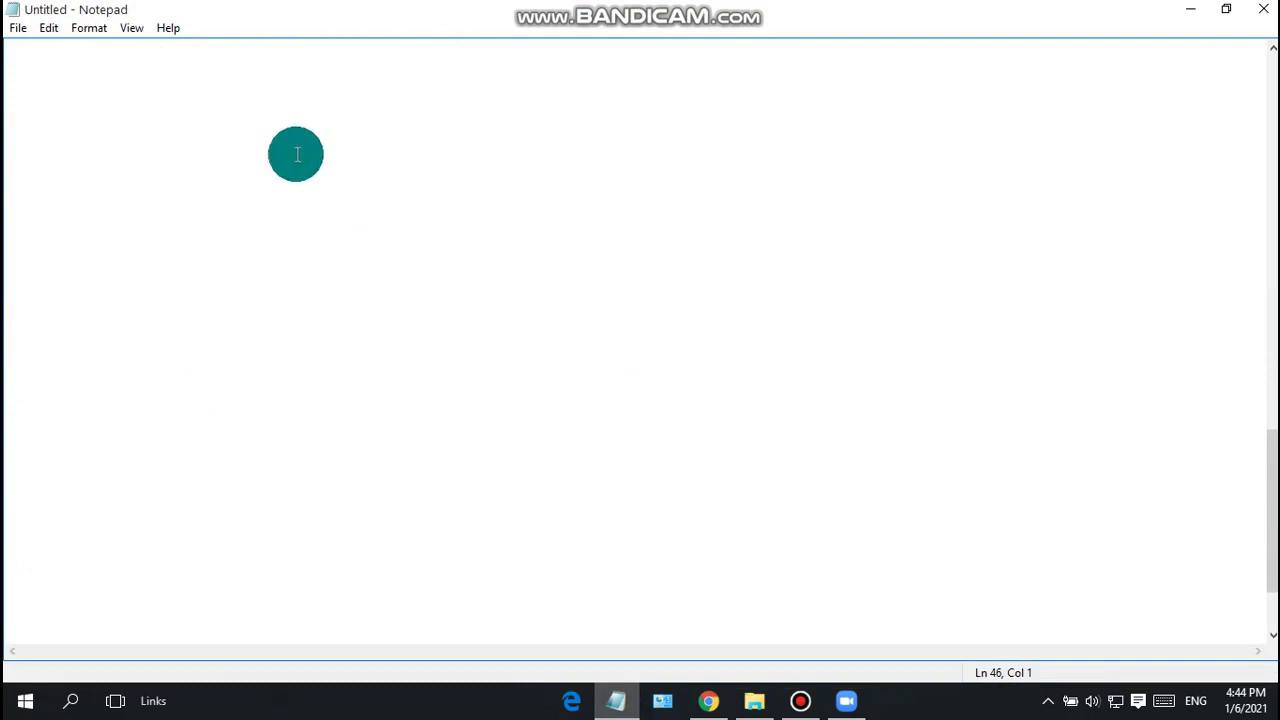
pyautogui.scroll(-2, 82, 371)
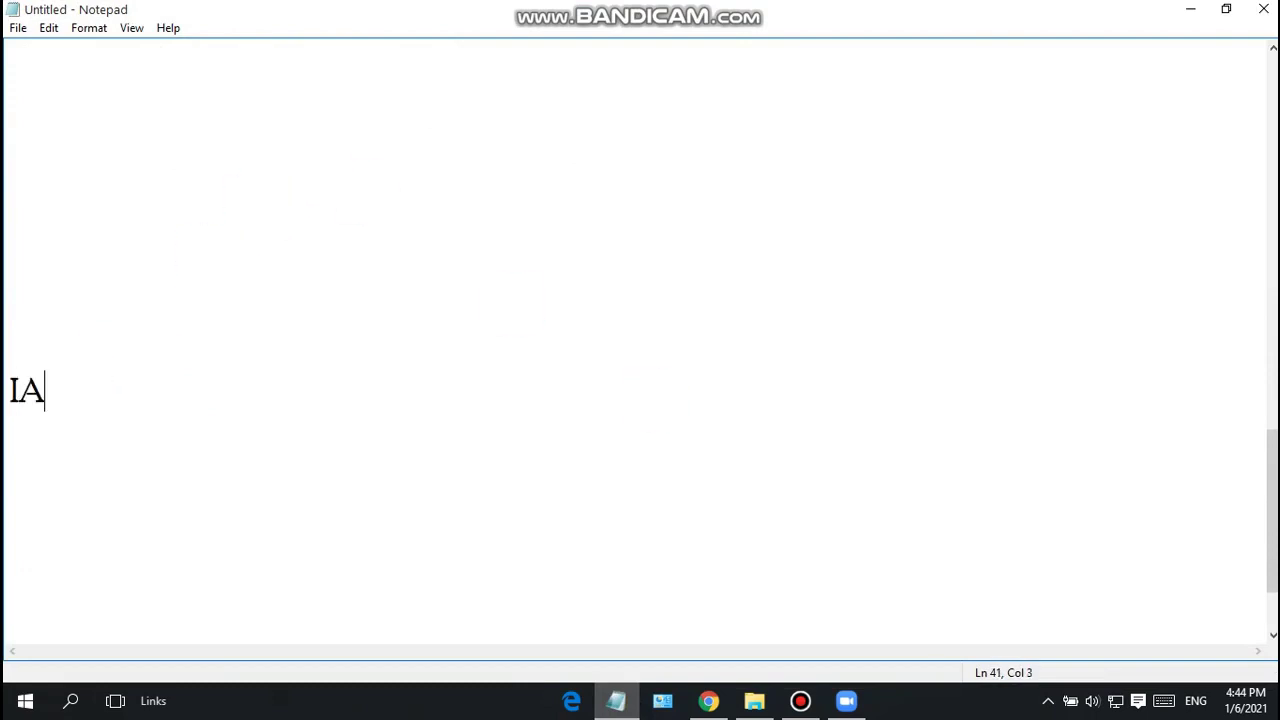
pyautogui.write('AM TECH')
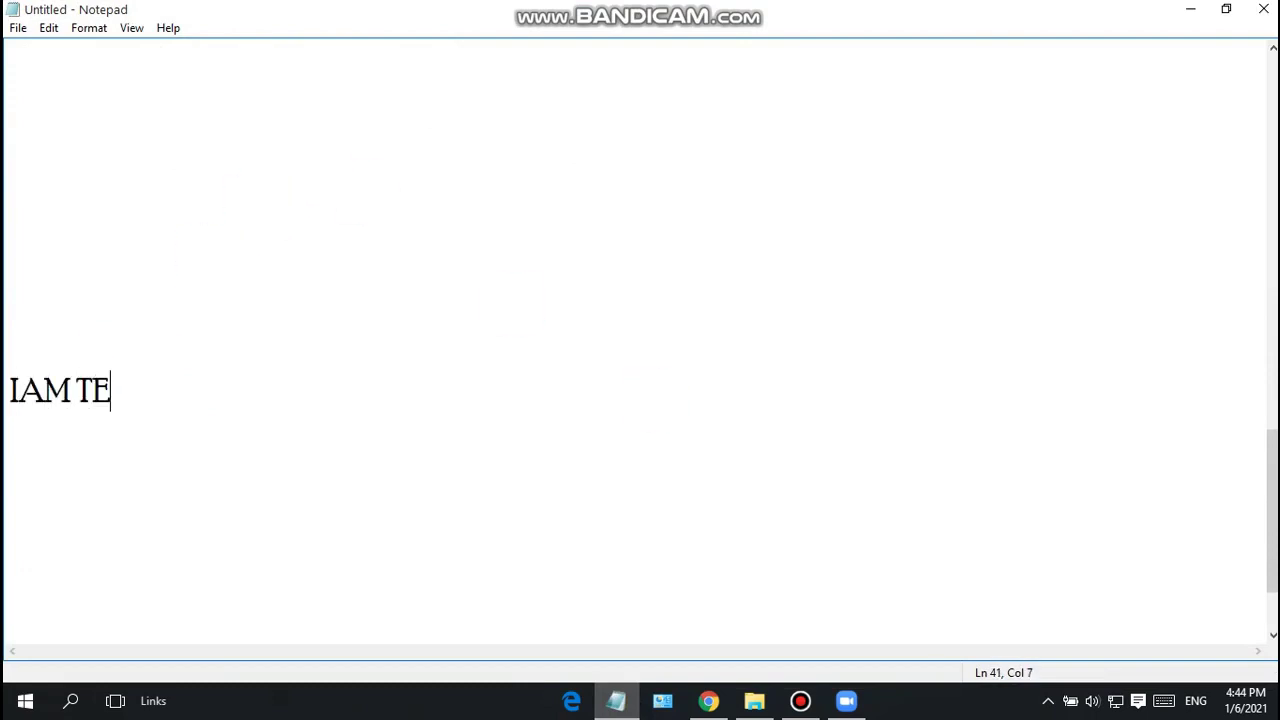
pyautogui.write(' RYD')
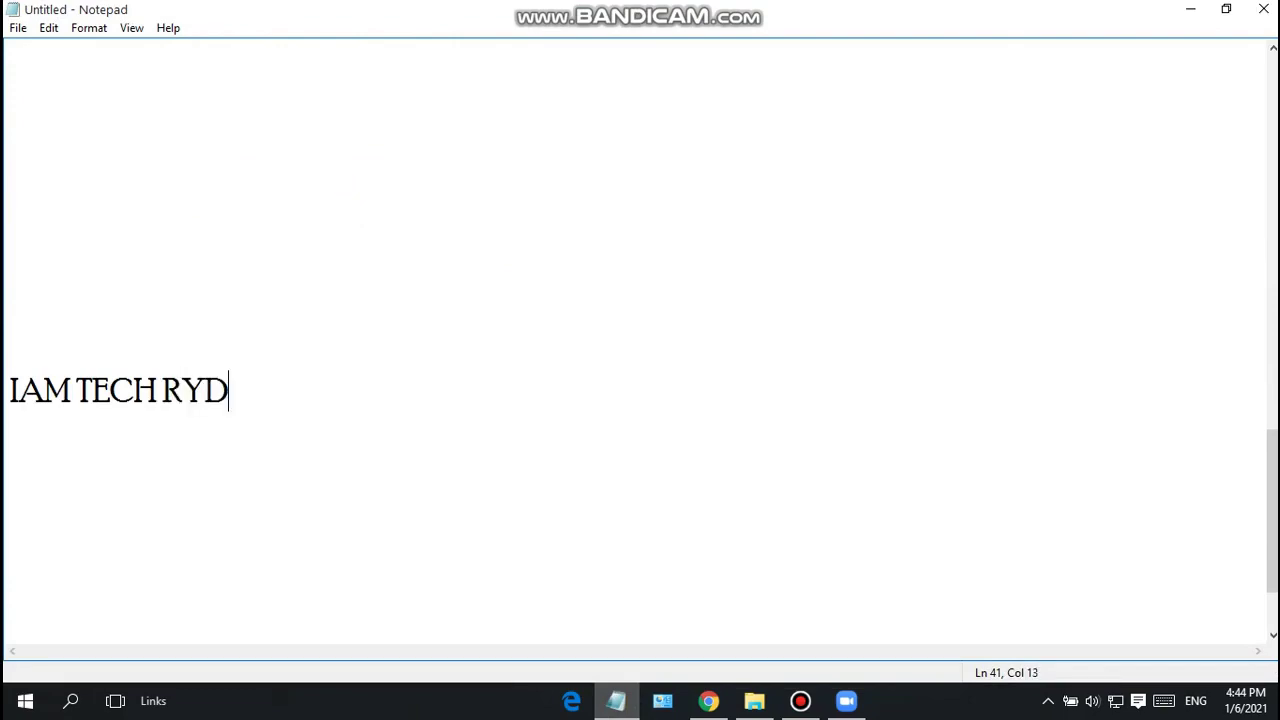